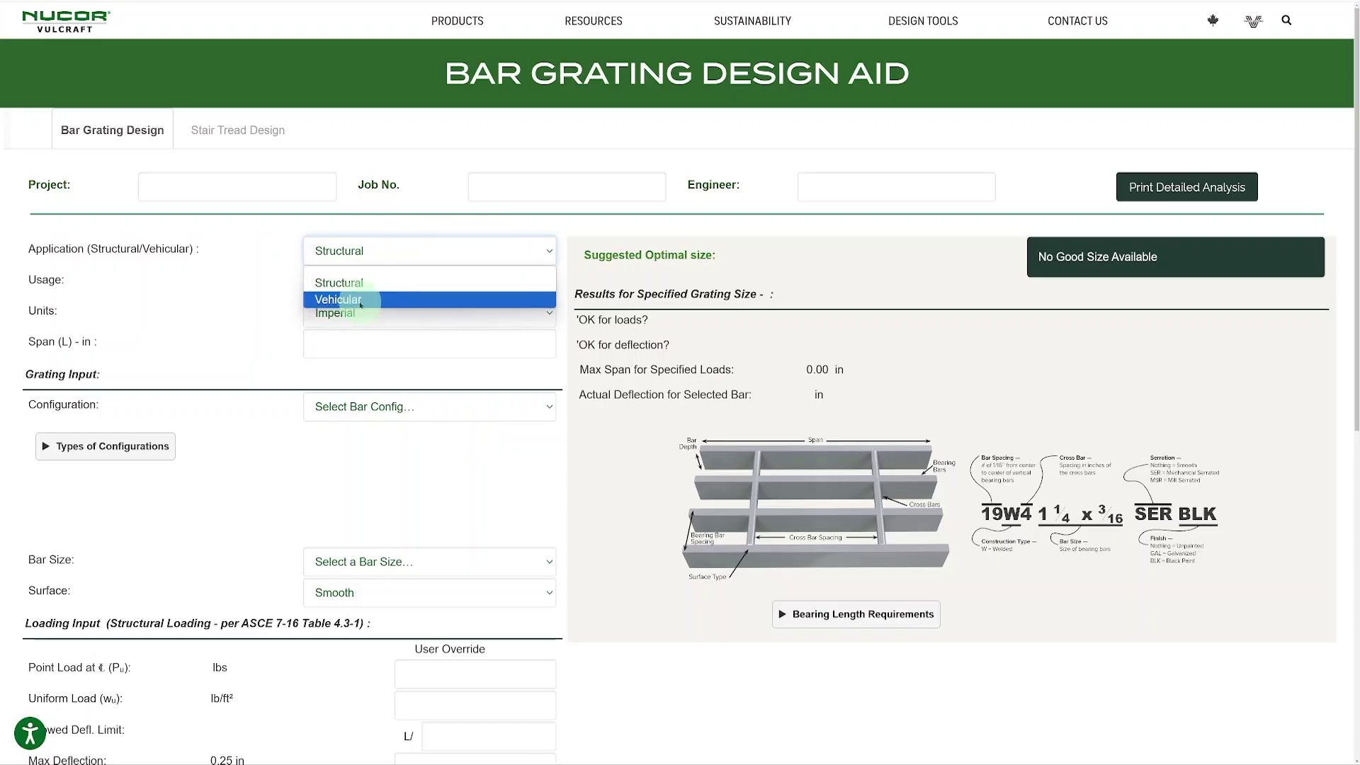
Look over the Stair Tread Design calculator, and return to the Bar Grating Design calculator to look over its inputs.
click(241, 255)
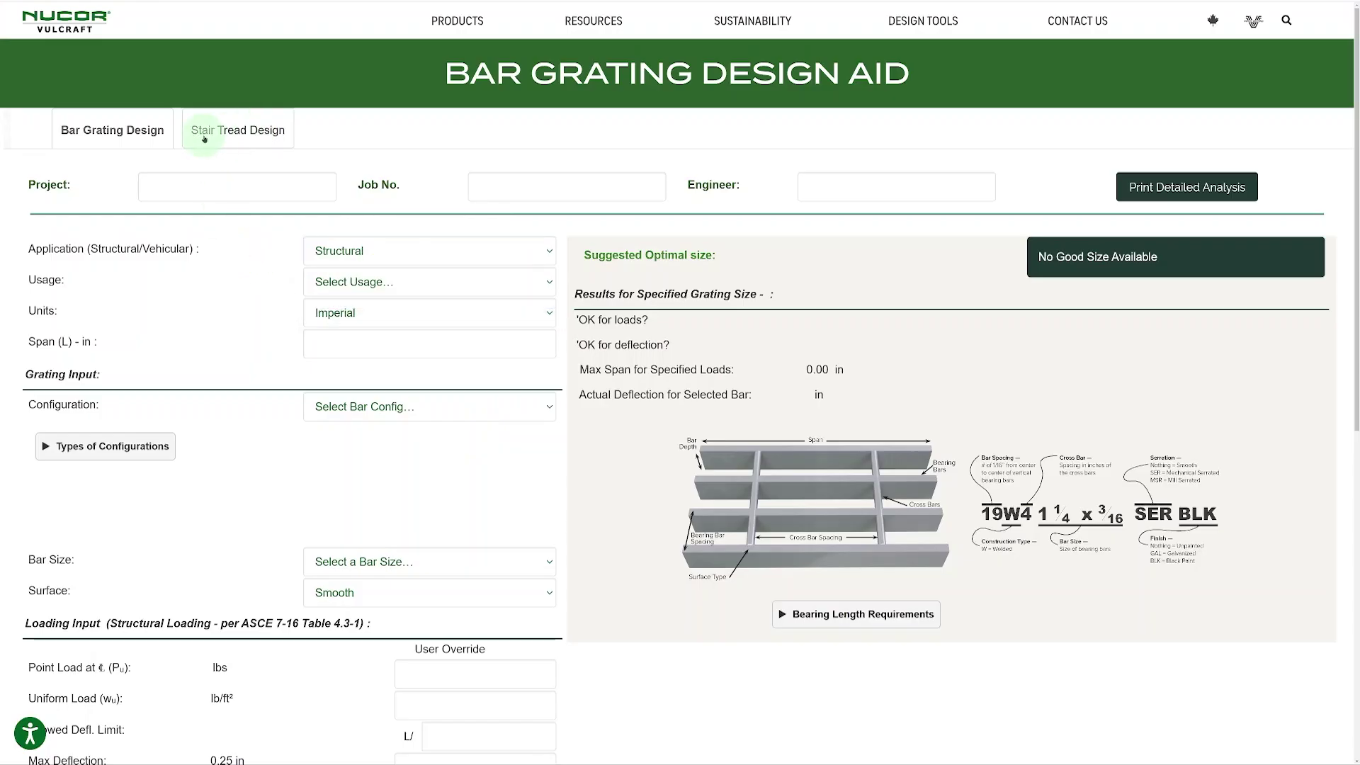
click(225, 130)
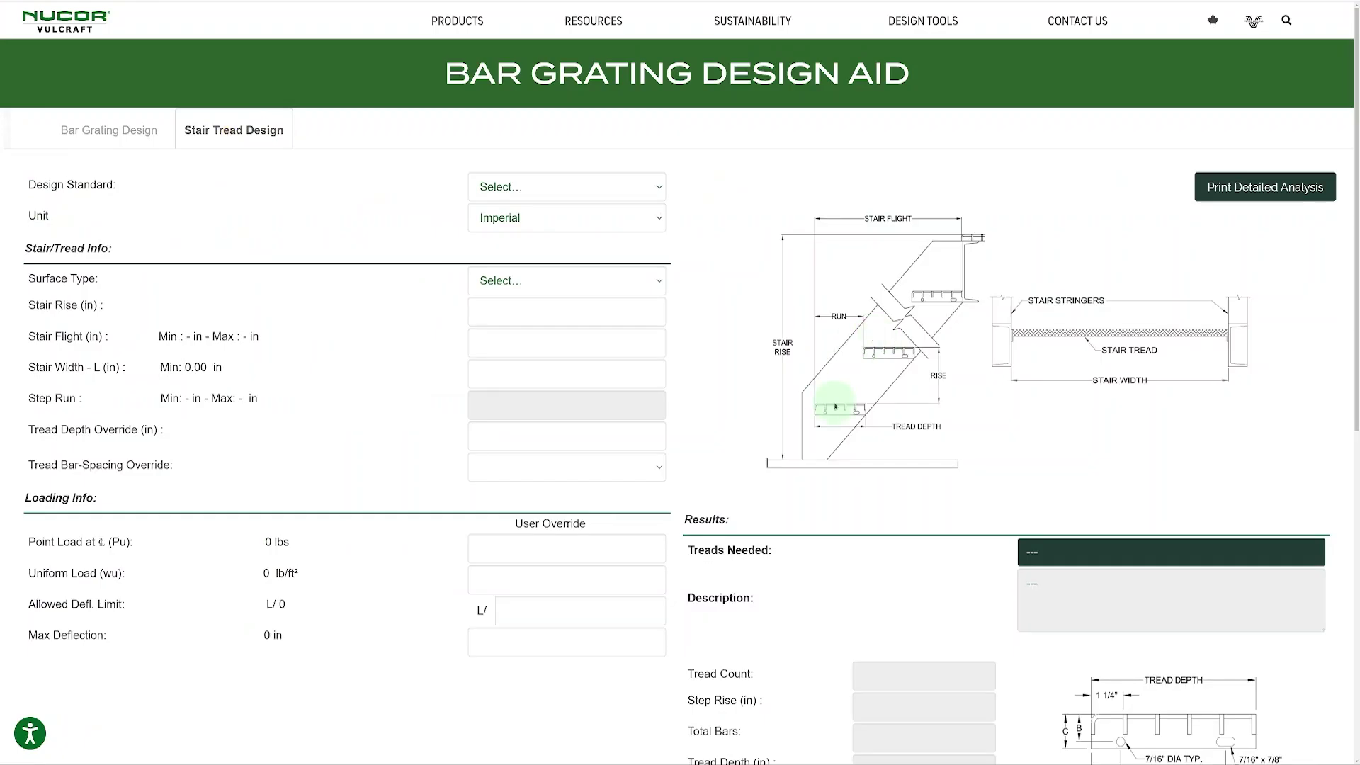
click(110, 141)
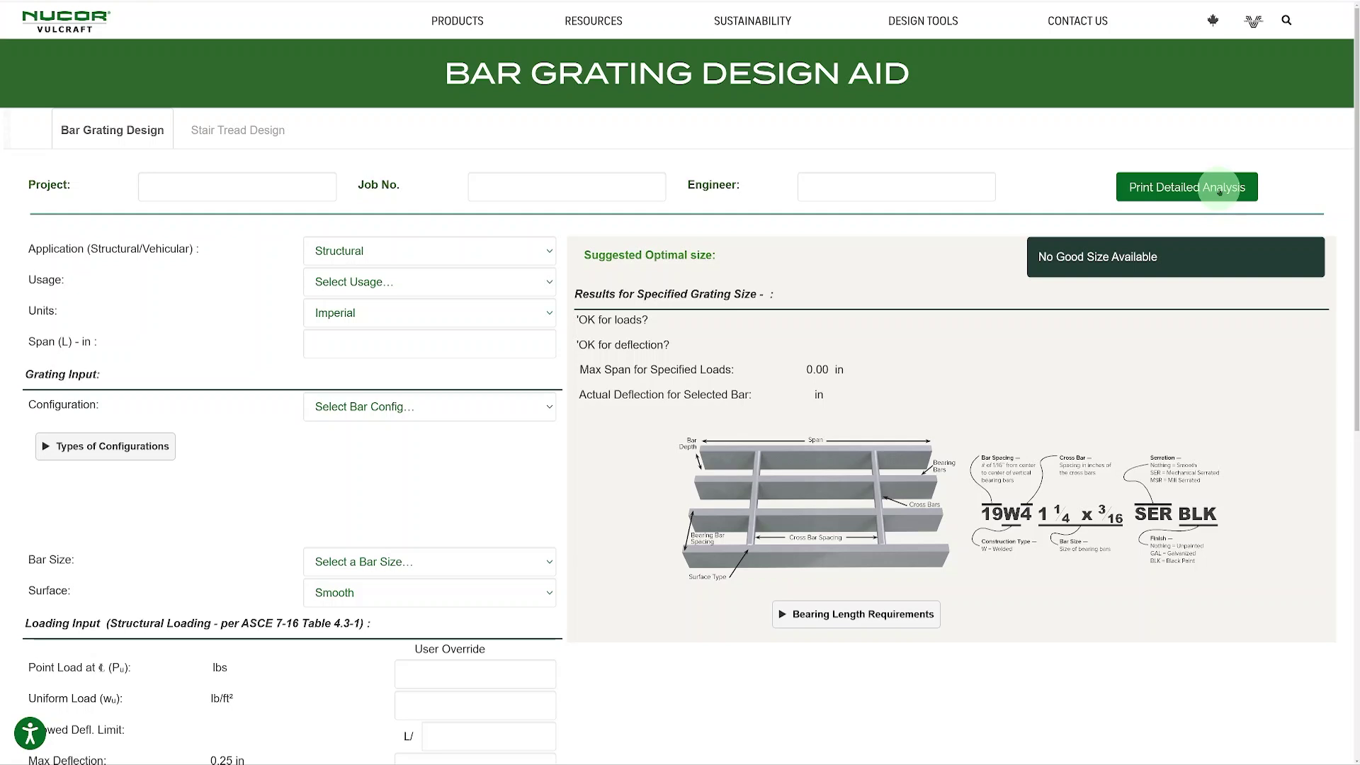
scroll(289, 389, down, 1)
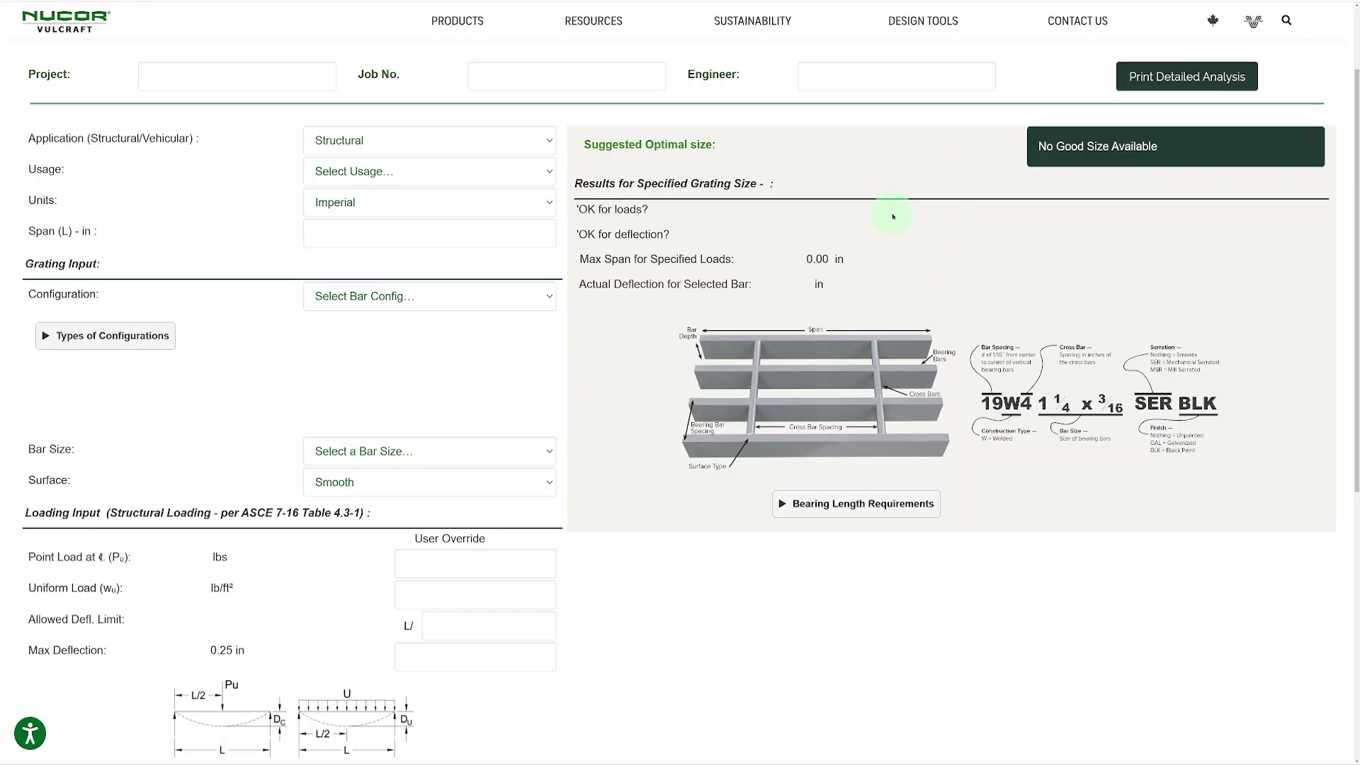
scroll(205, 175, up, 1)
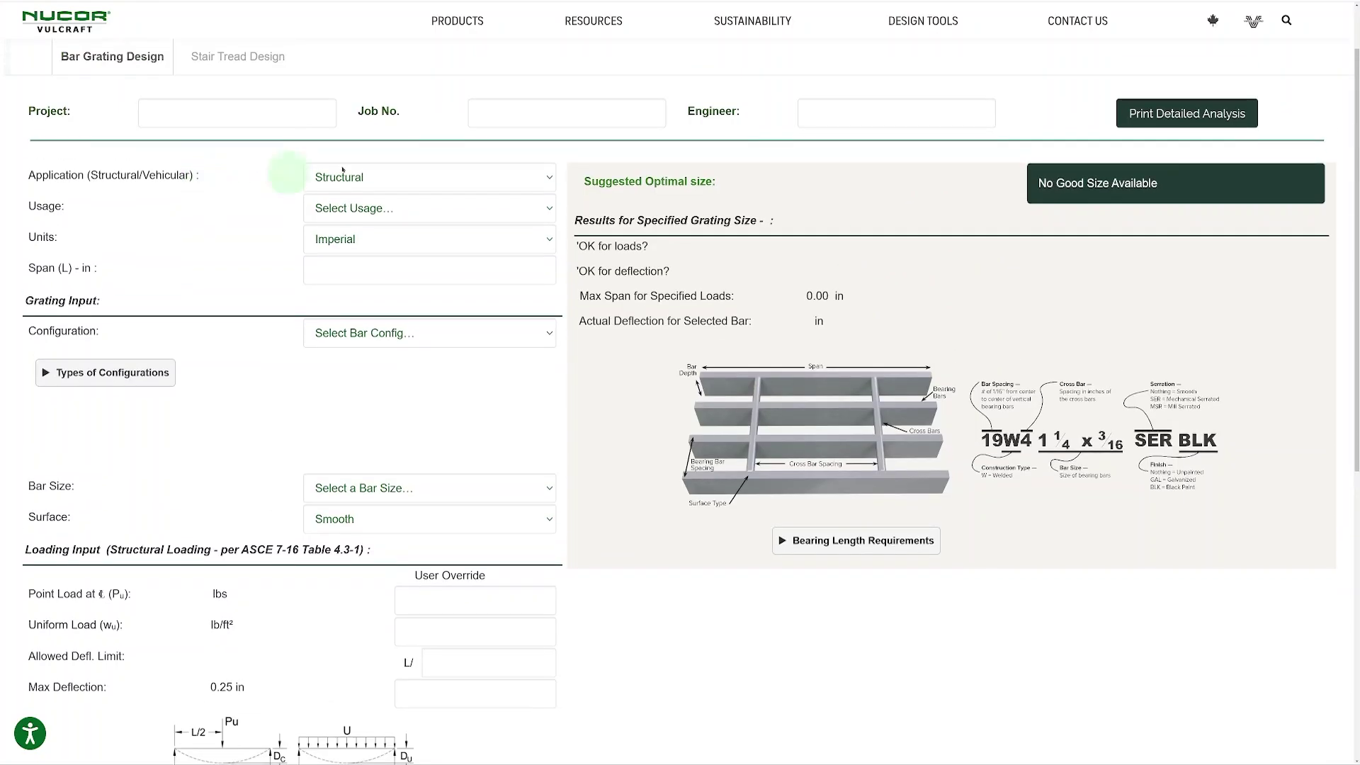
Set the application to Vehicular and review the vehicular load table and the available vehicle usage options.
click(434, 172)
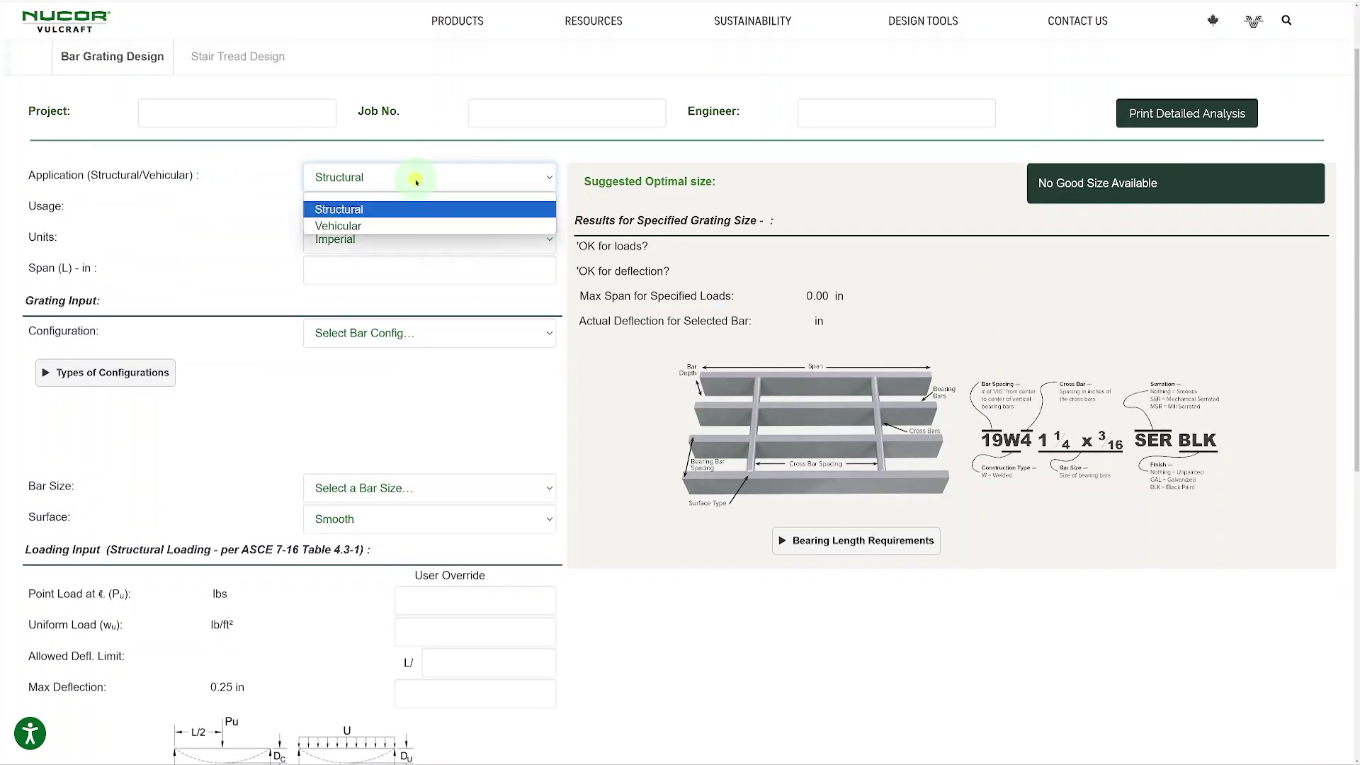
click(358, 224)
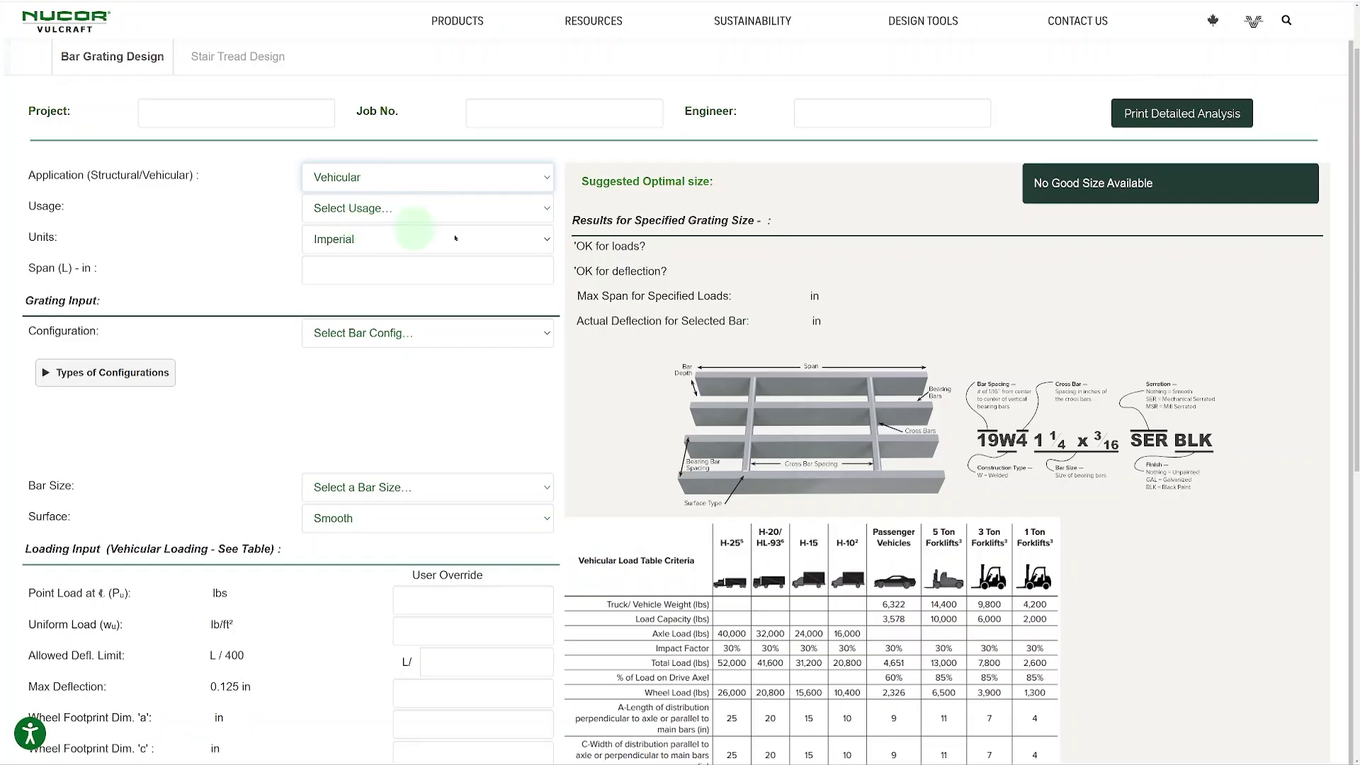
scroll(969, 585, down, 2)
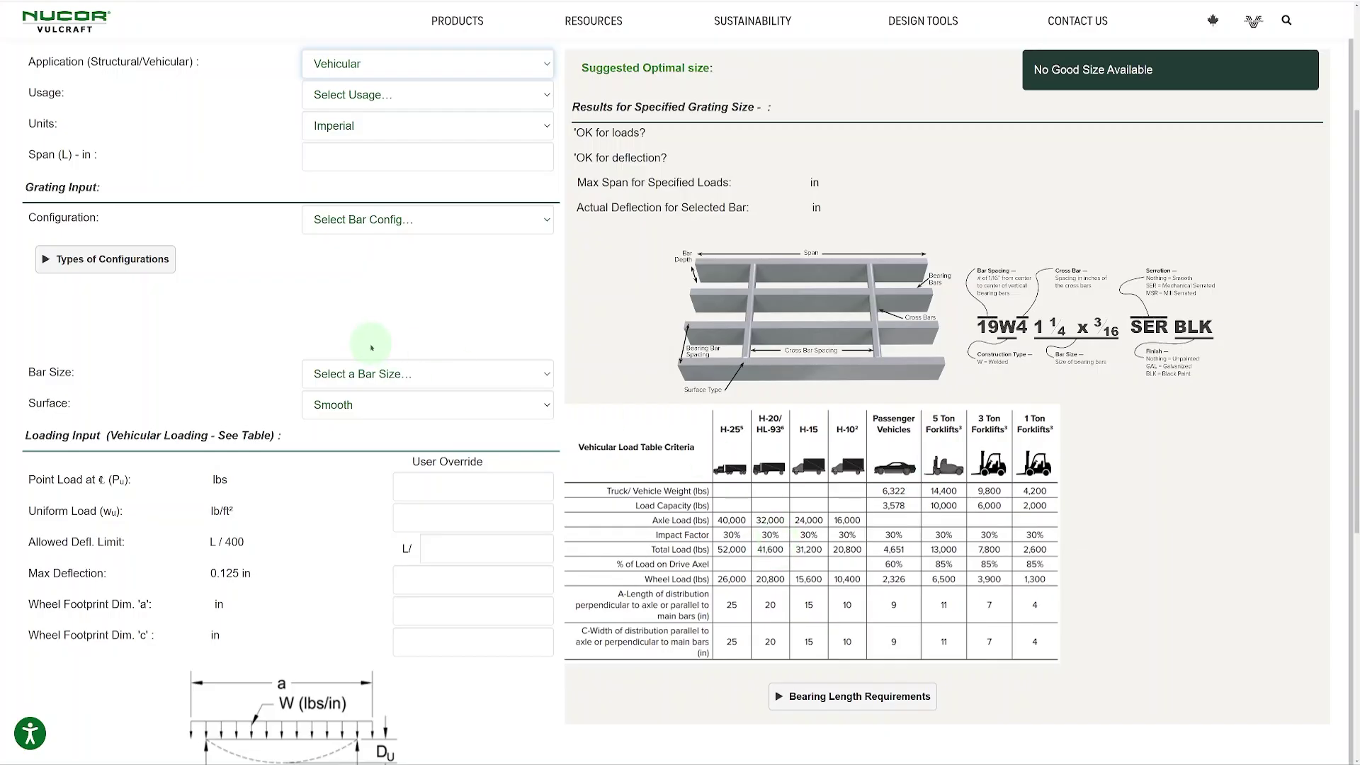
scroll(383, 149, up, 1)
click(418, 98)
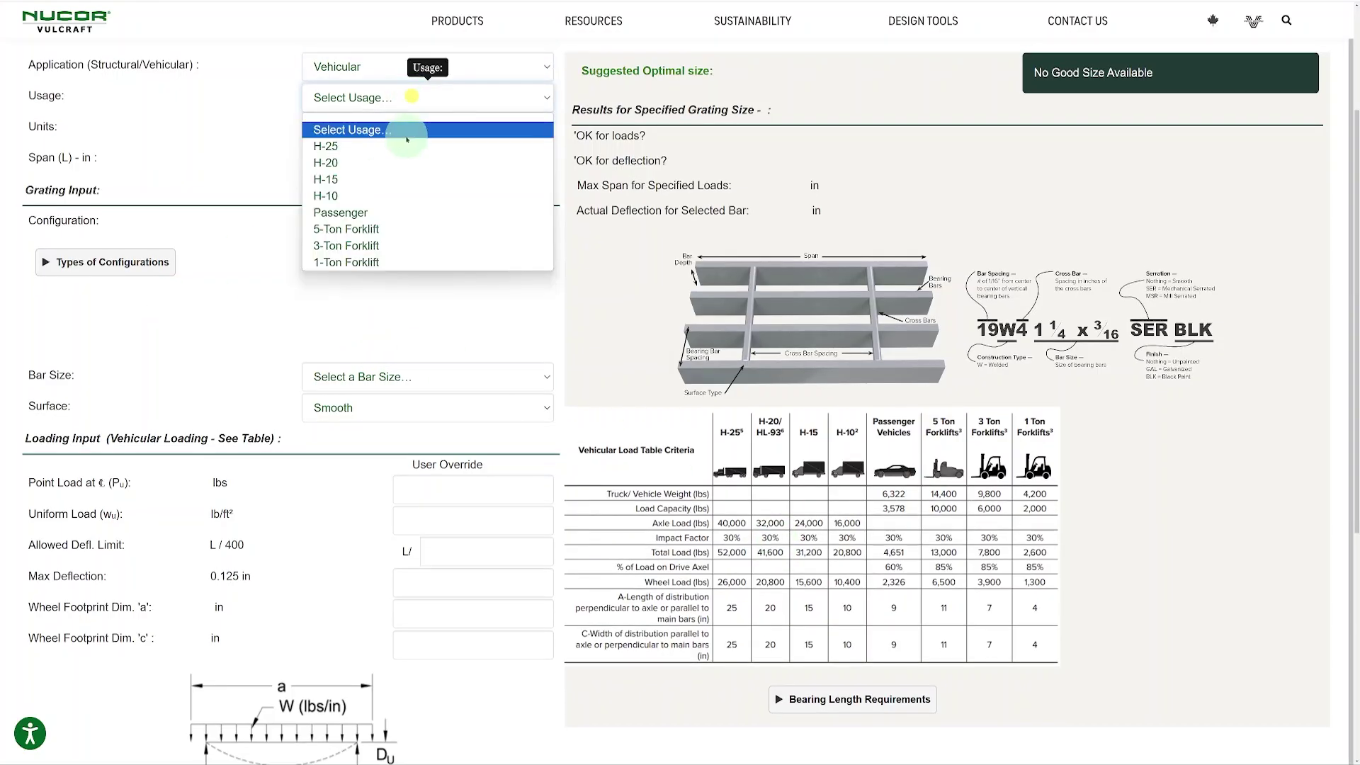
Set the application back to Structural and view the available usage and units options.
click(355, 66)
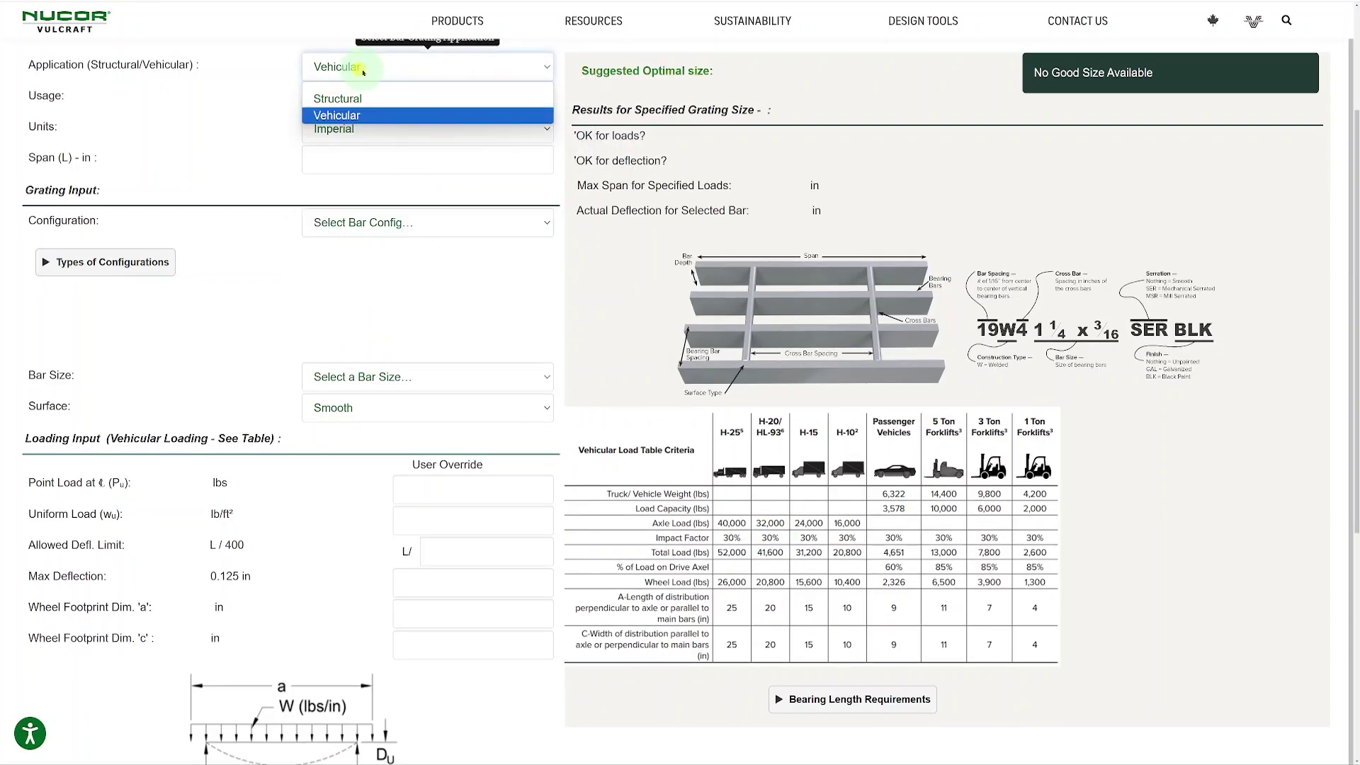
click(358, 97)
click(361, 98)
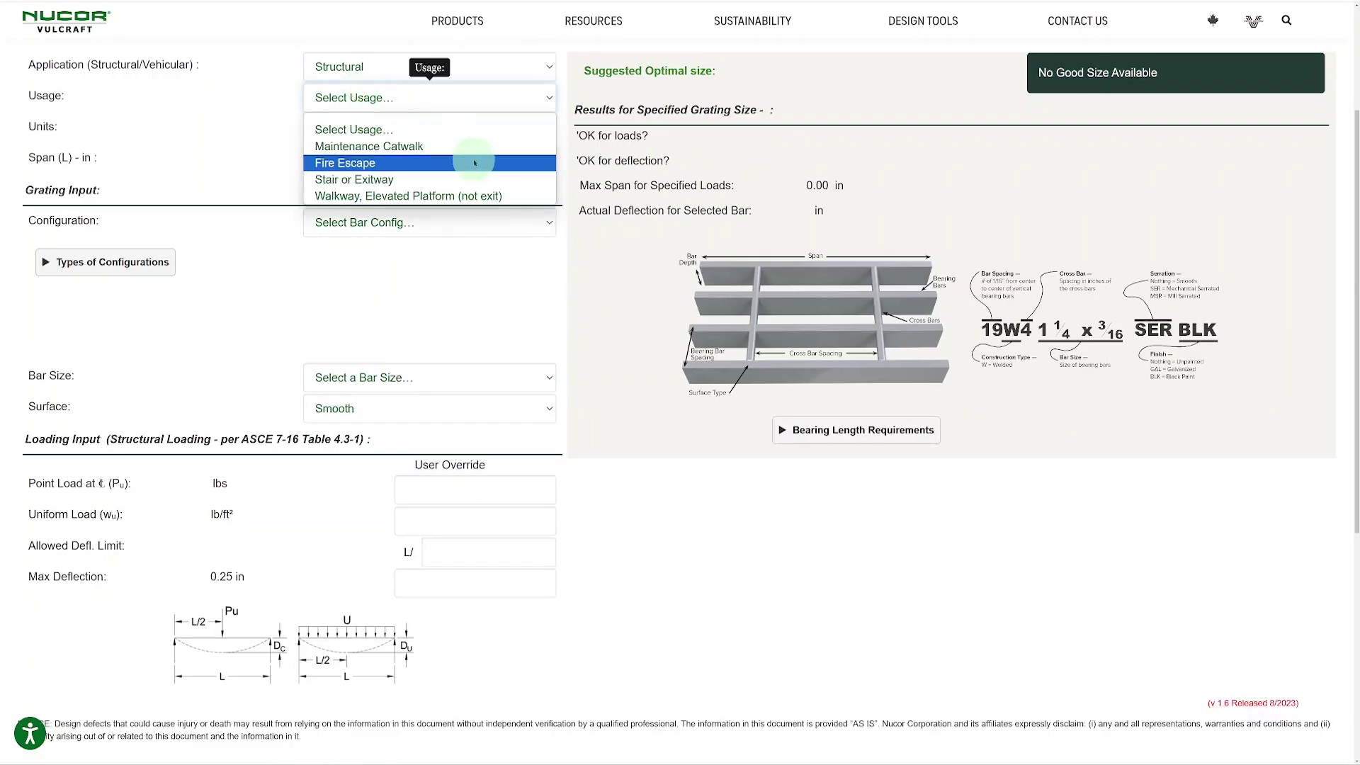
click(260, 145)
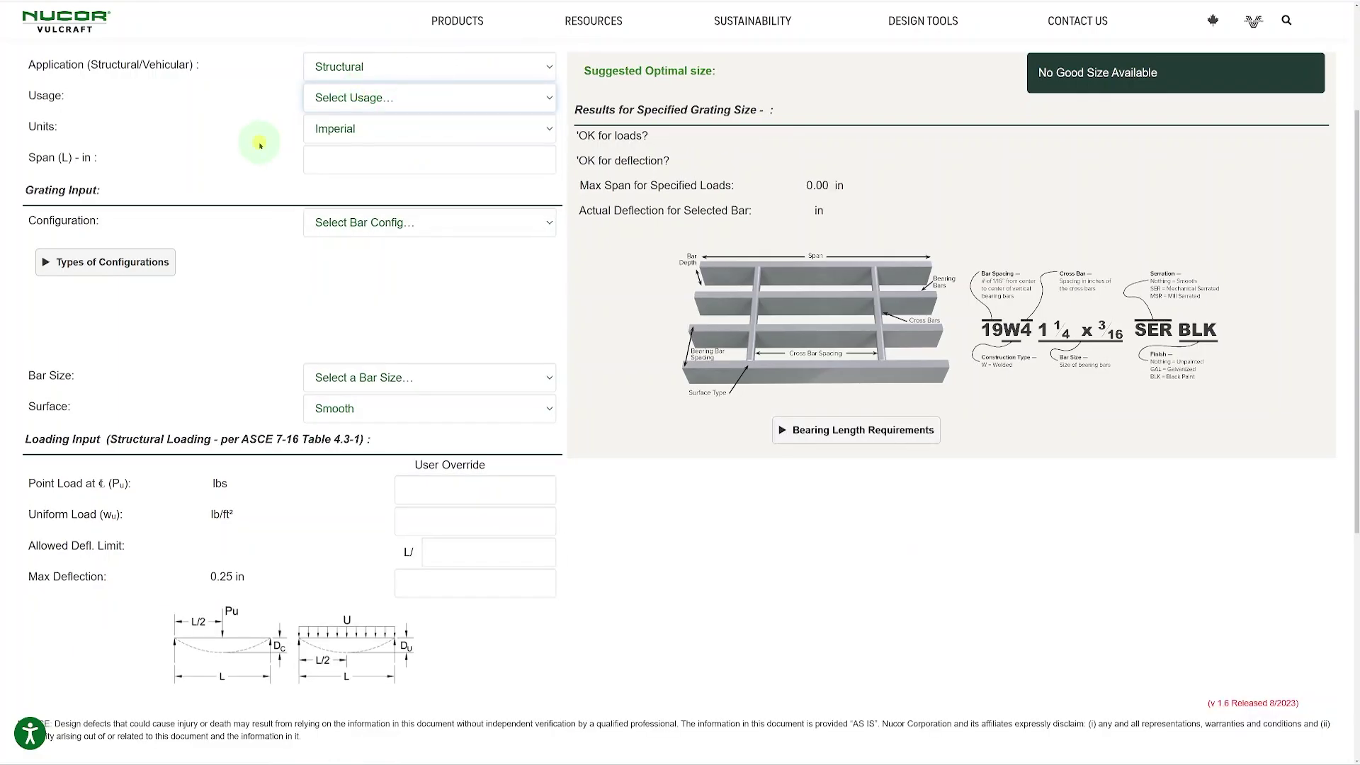
click(459, 132)
click(270, 134)
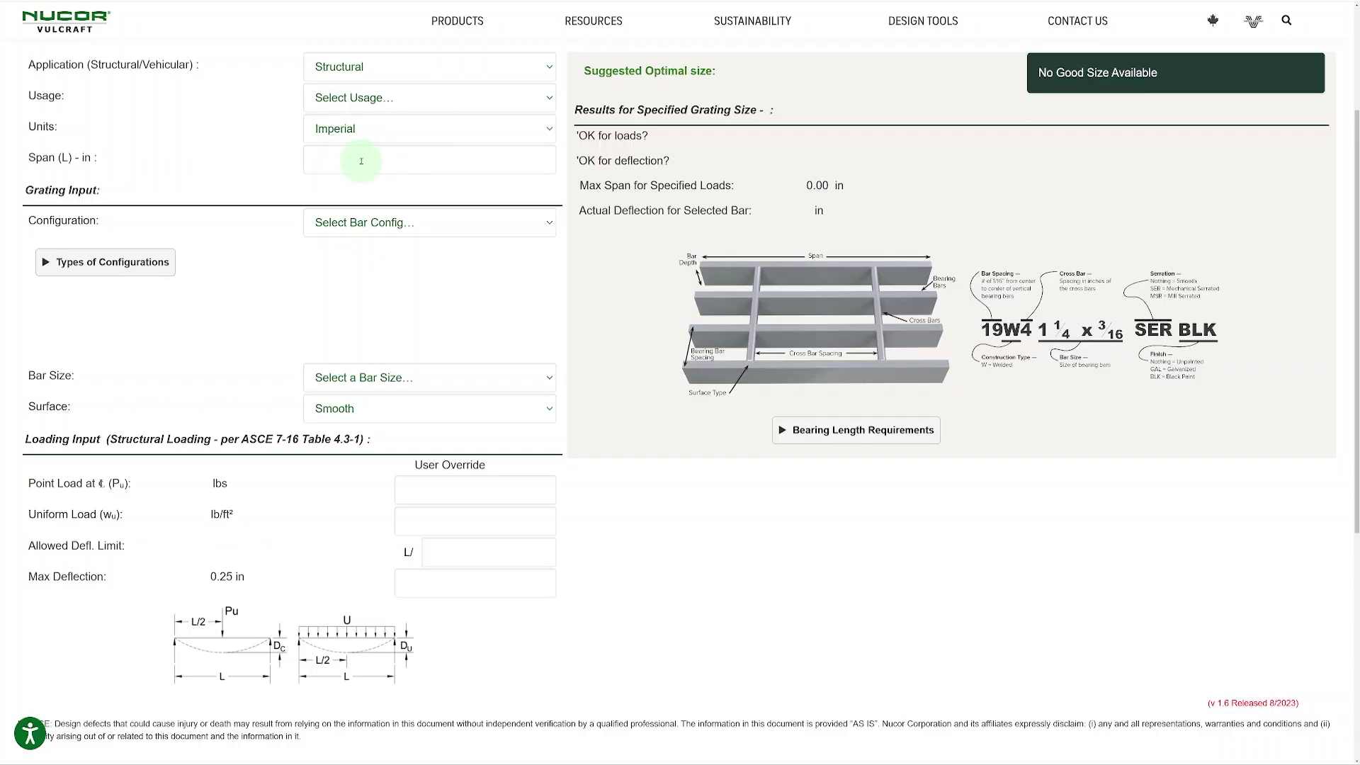
Review the bar configuration options, and expand the notes on configuration types and bearing length requirements.
click(418, 221)
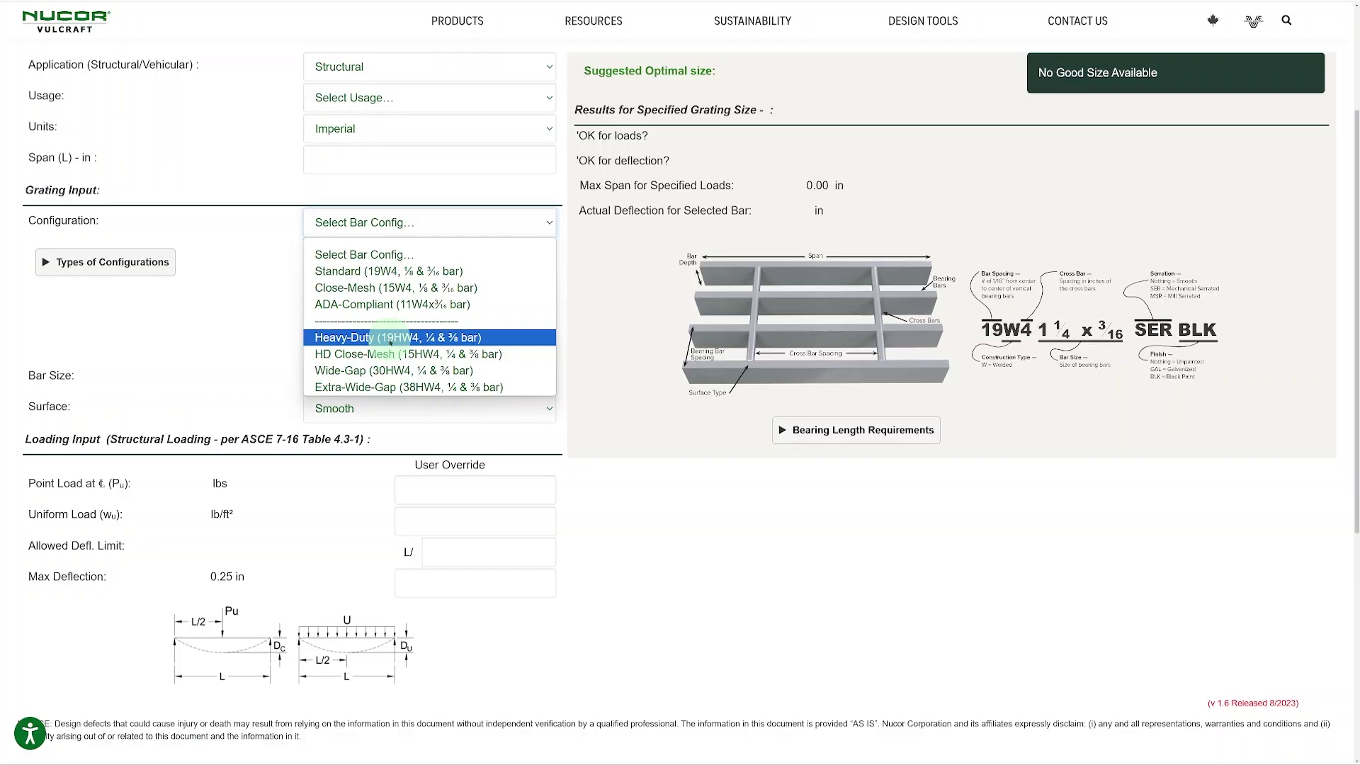
click(273, 332)
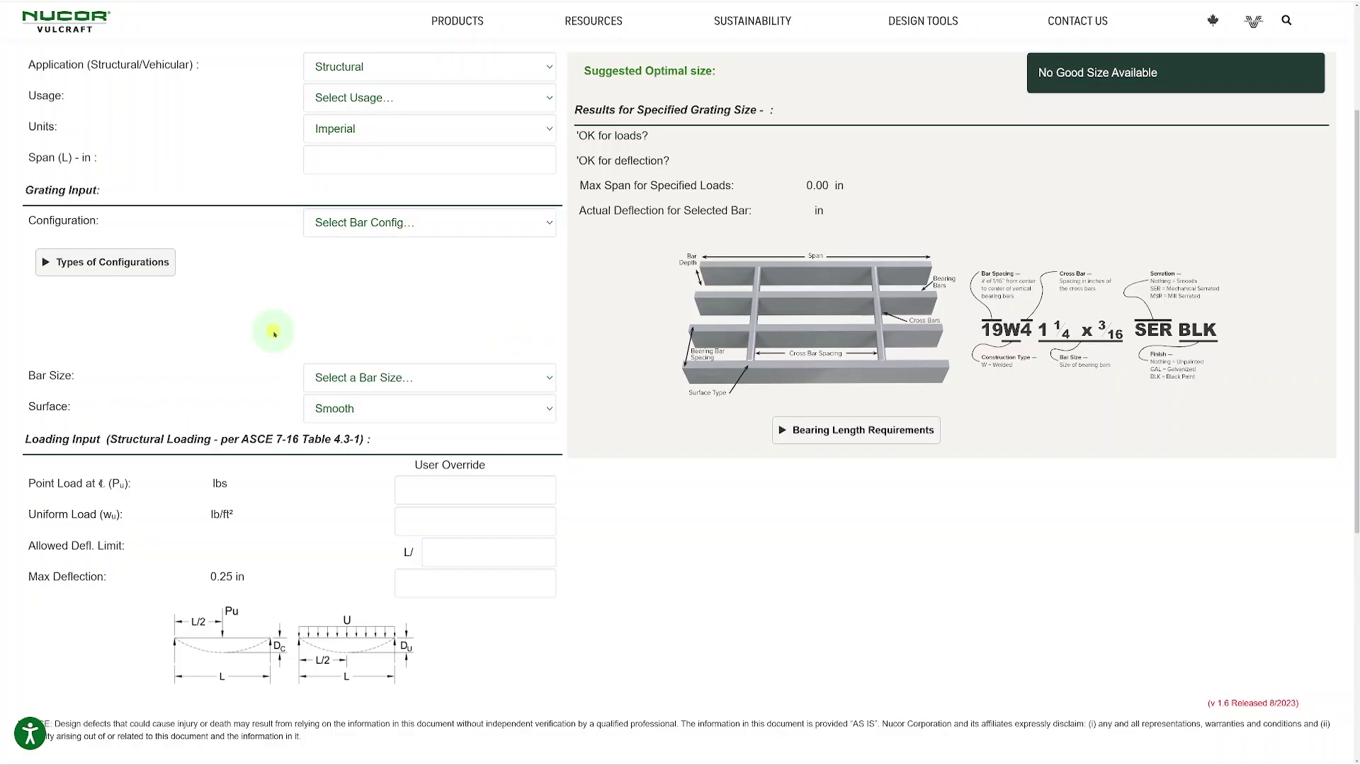
click(131, 262)
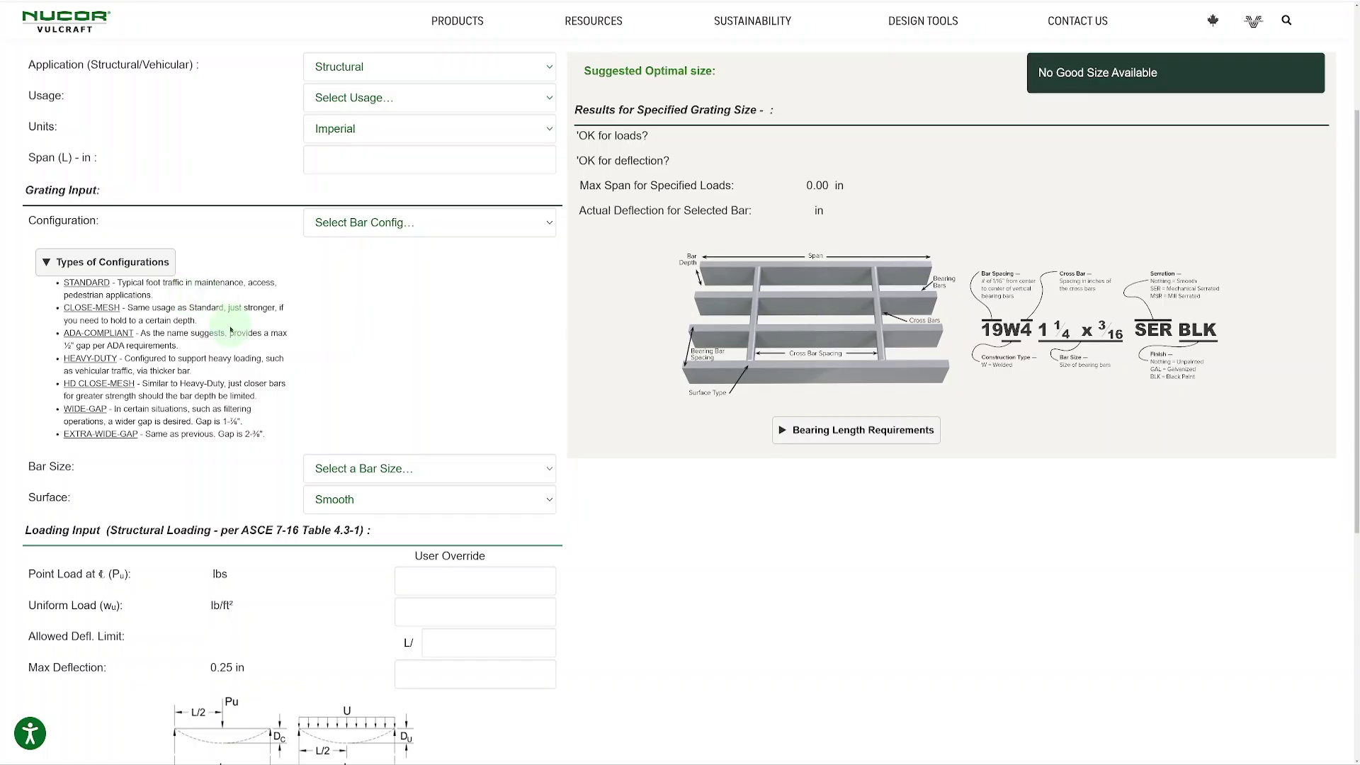
click(852, 433)
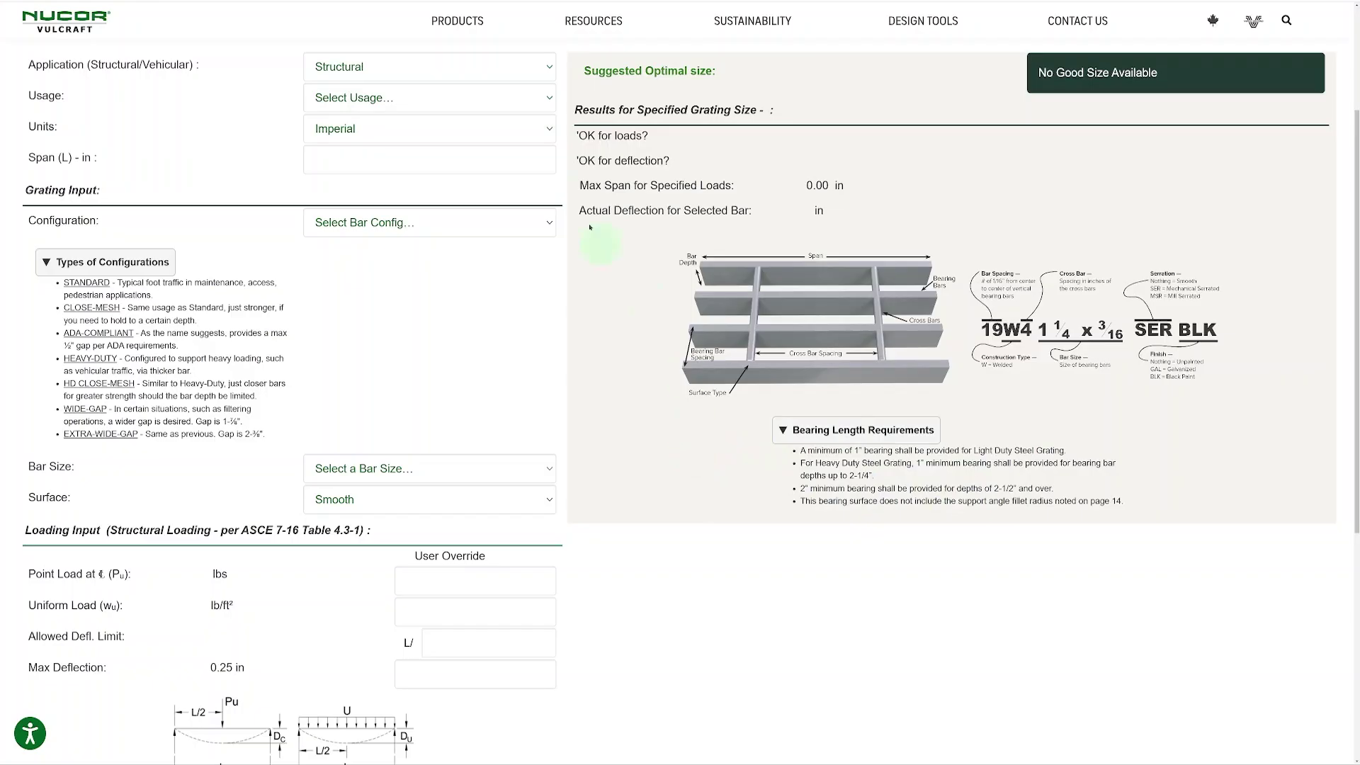
Open the Steel Bar Grating product page, view the technical information for standard bar grating, and return to the design aid.
mouse_move(457, 21)
click(441, 111)
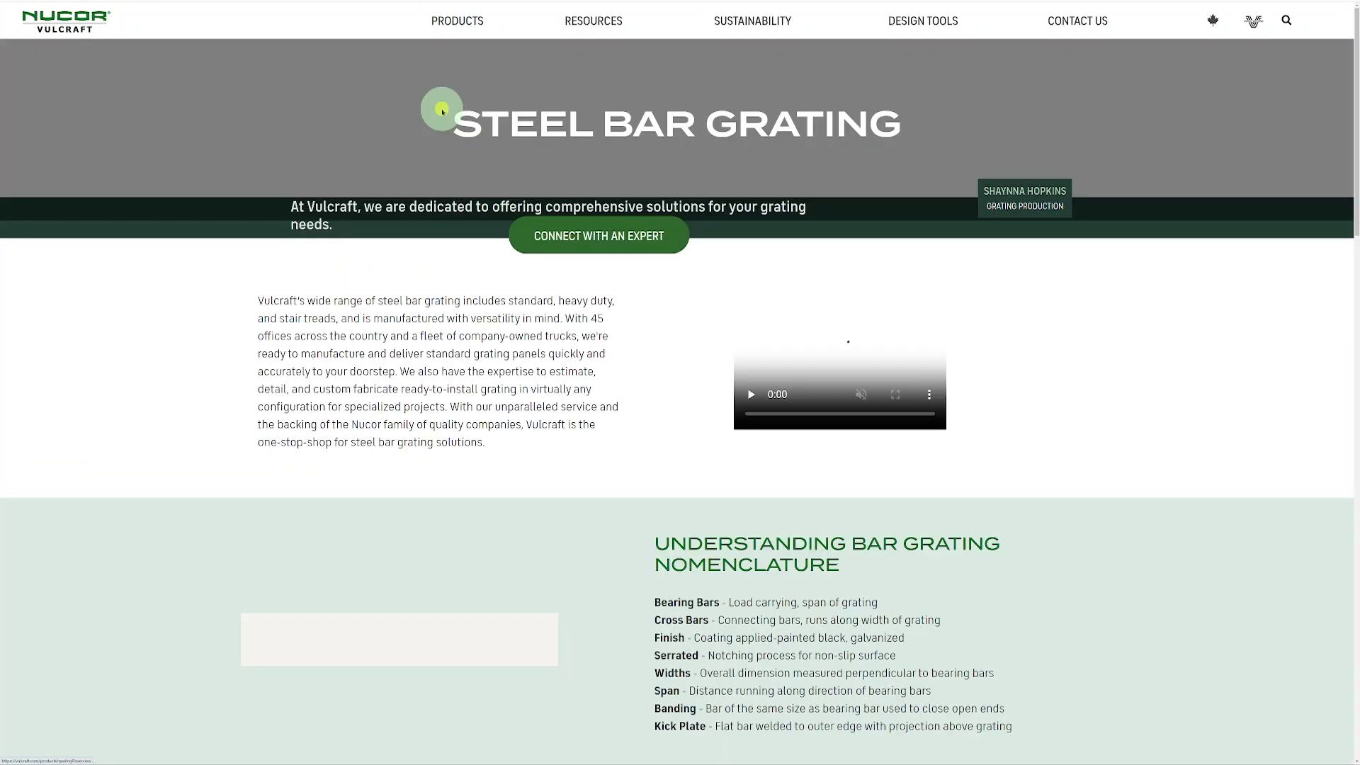
scroll(481, 203, down, 5)
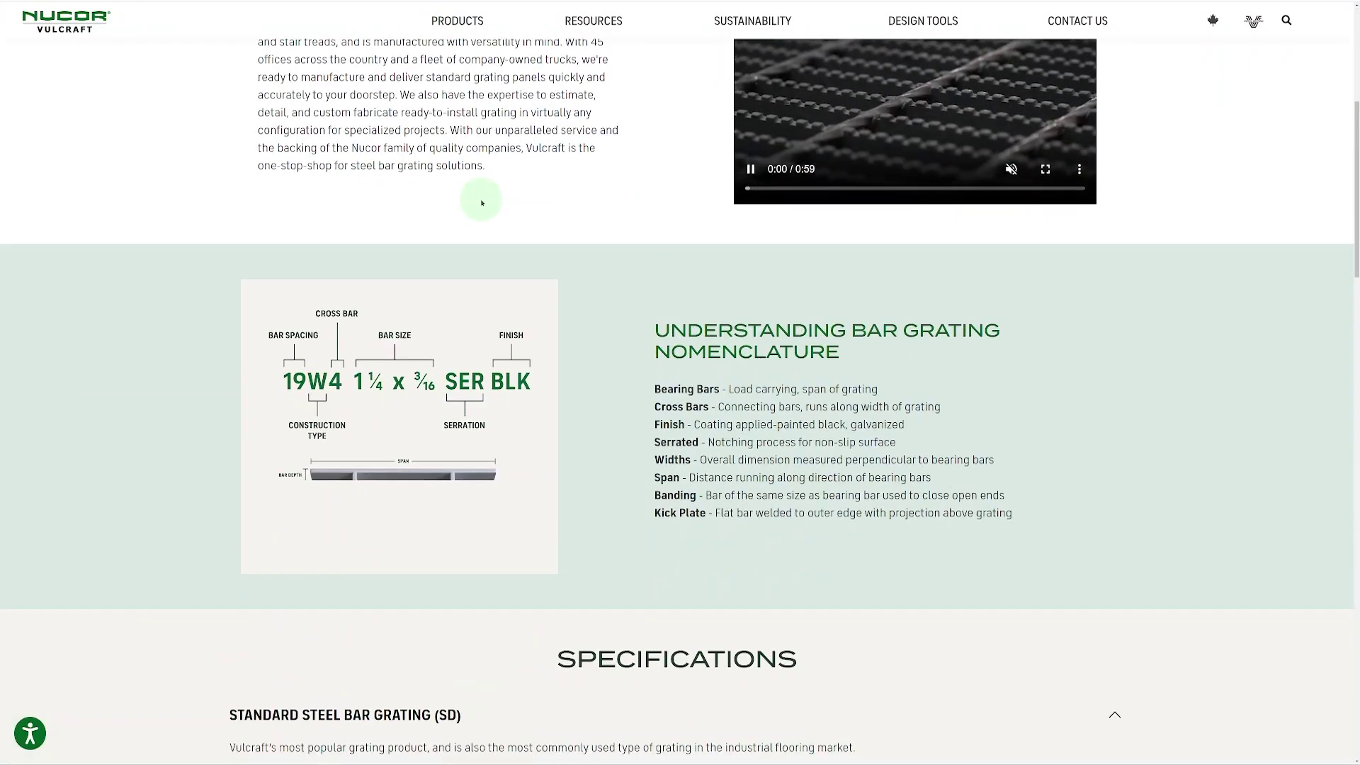
scroll(481, 203, down, 7)
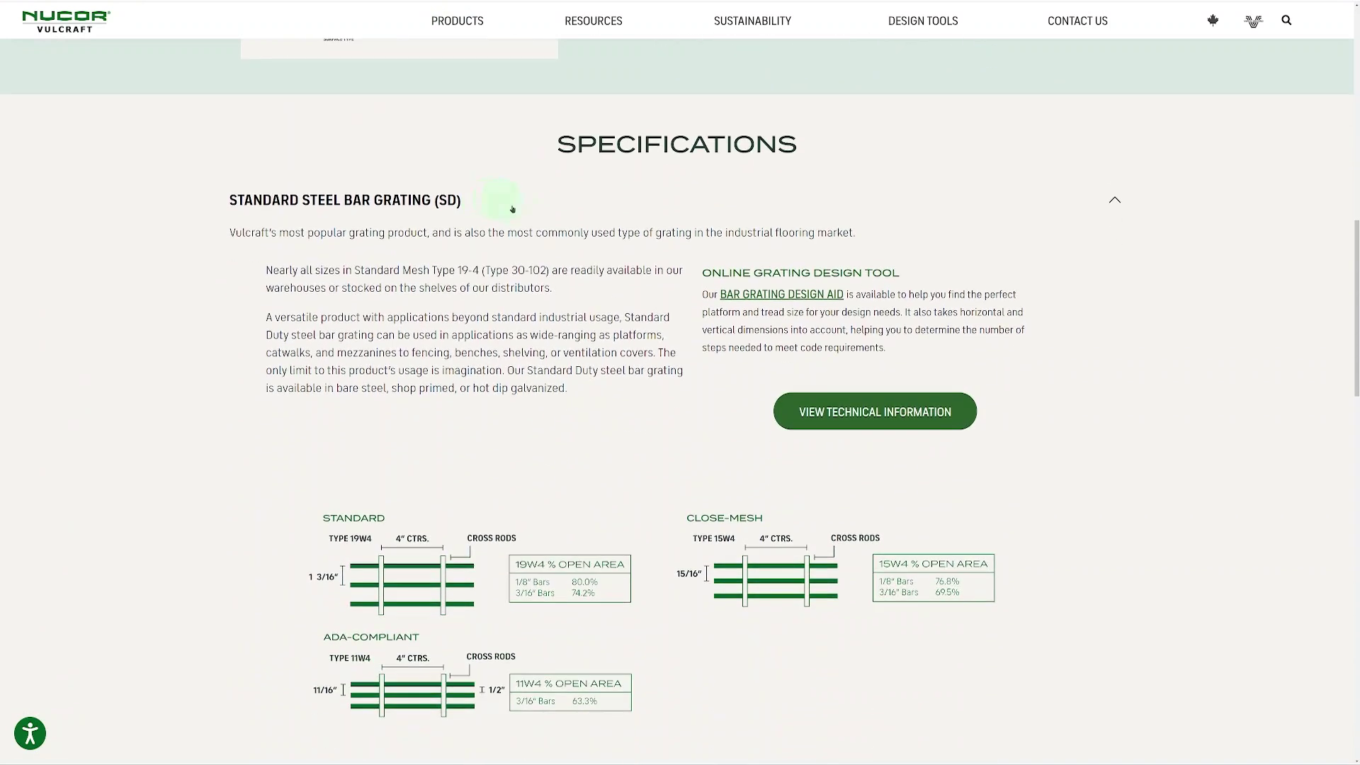
click(884, 410)
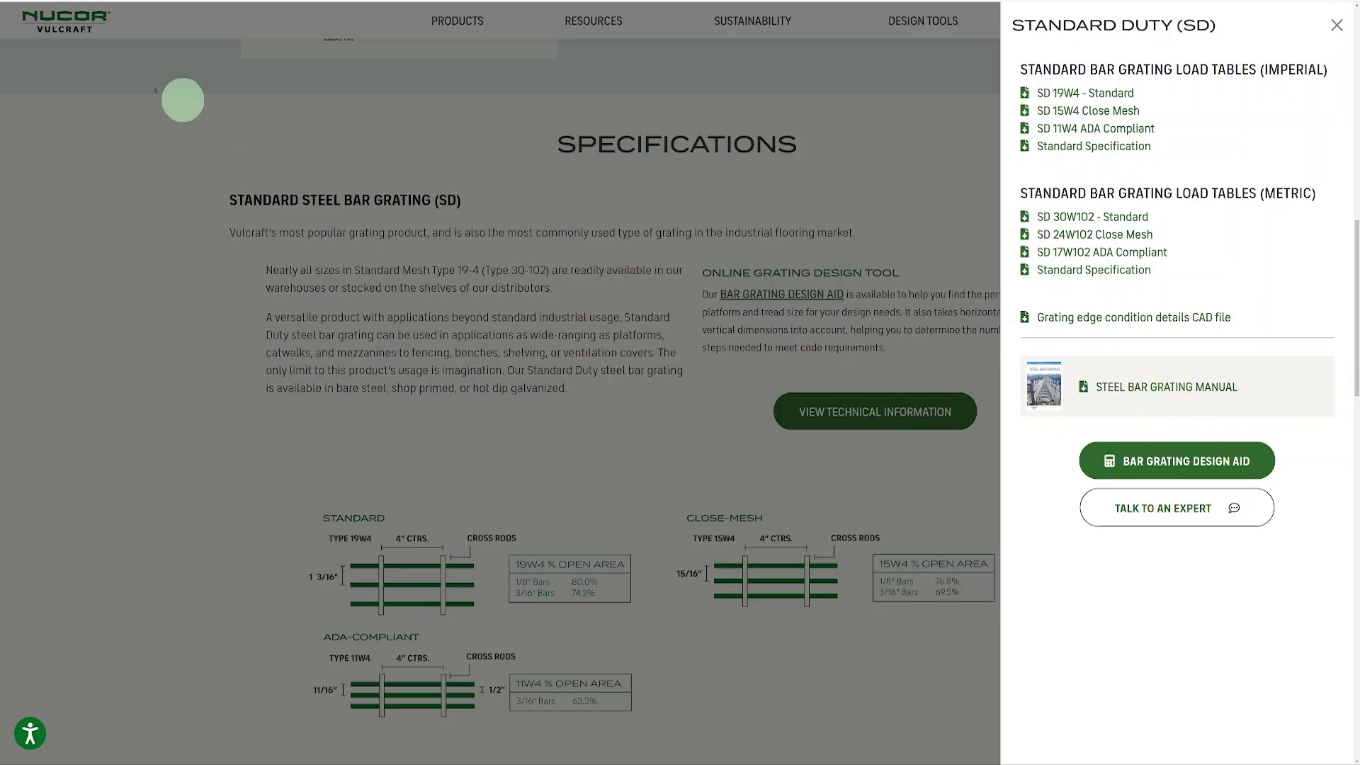
click(158, 145)
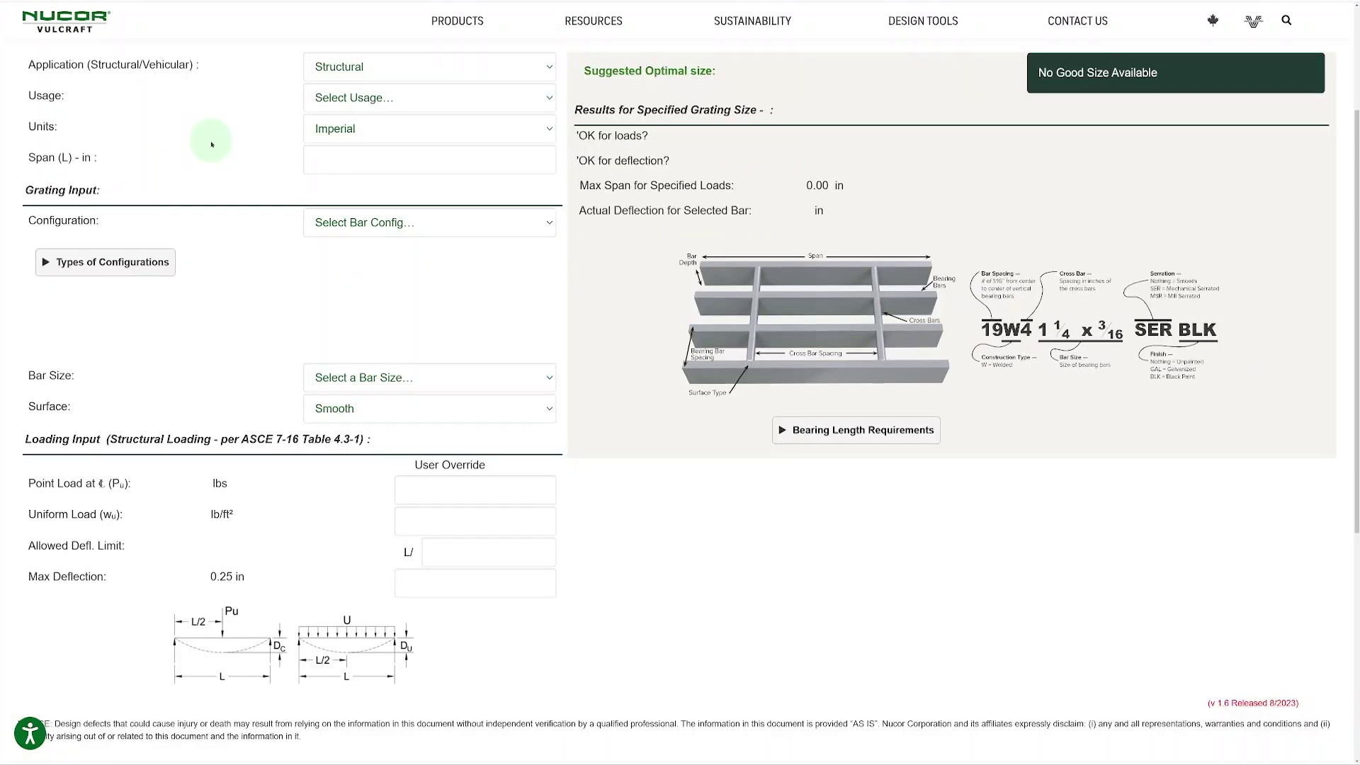
Review the available bar sizes and set the bar size to "Pick for me…".
click(381, 379)
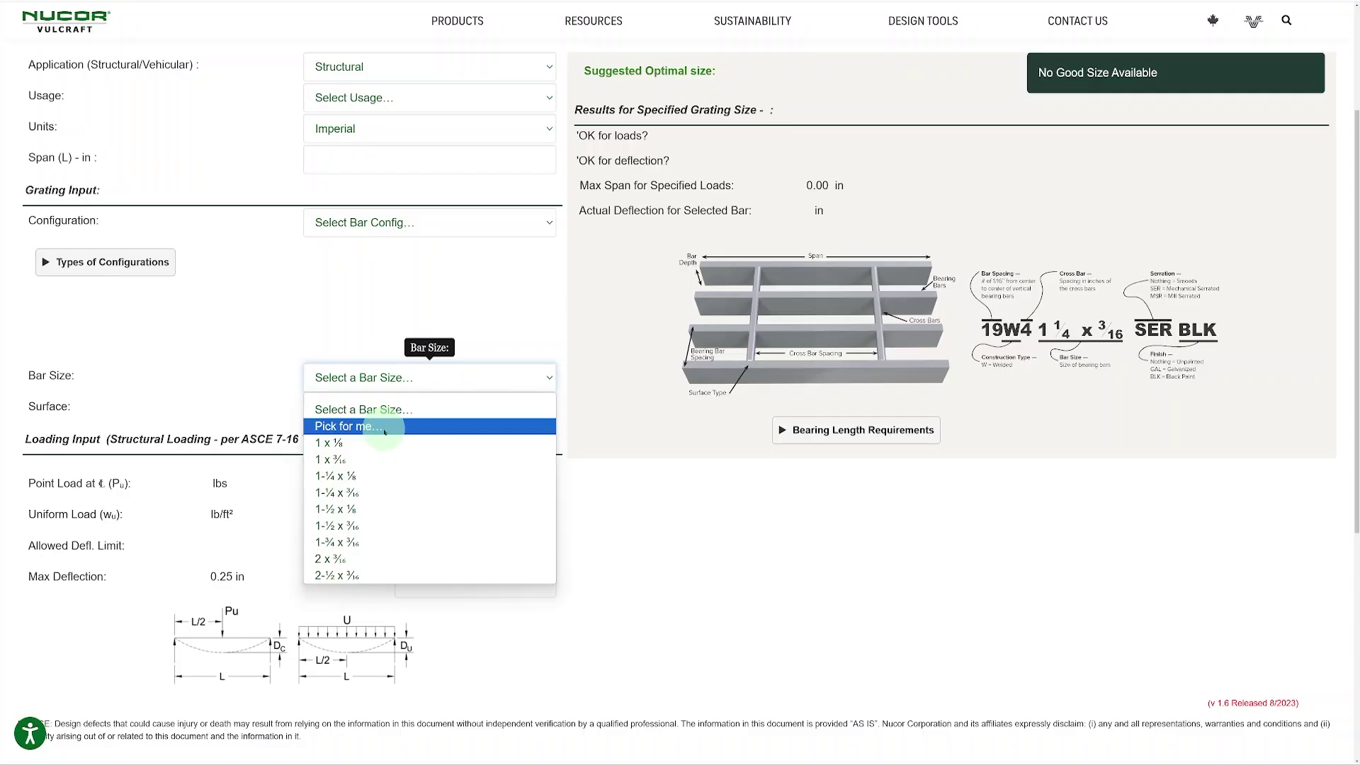
click(201, 405)
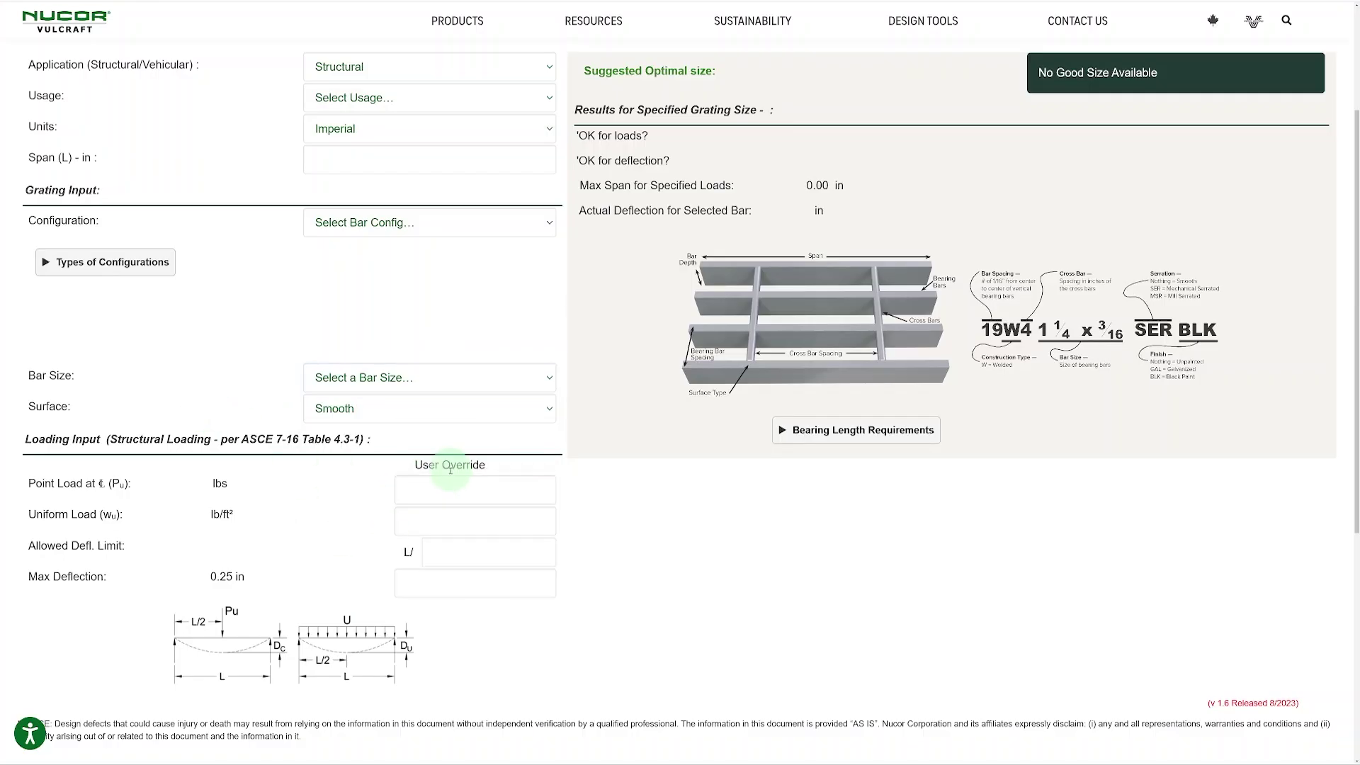
click(426, 382)
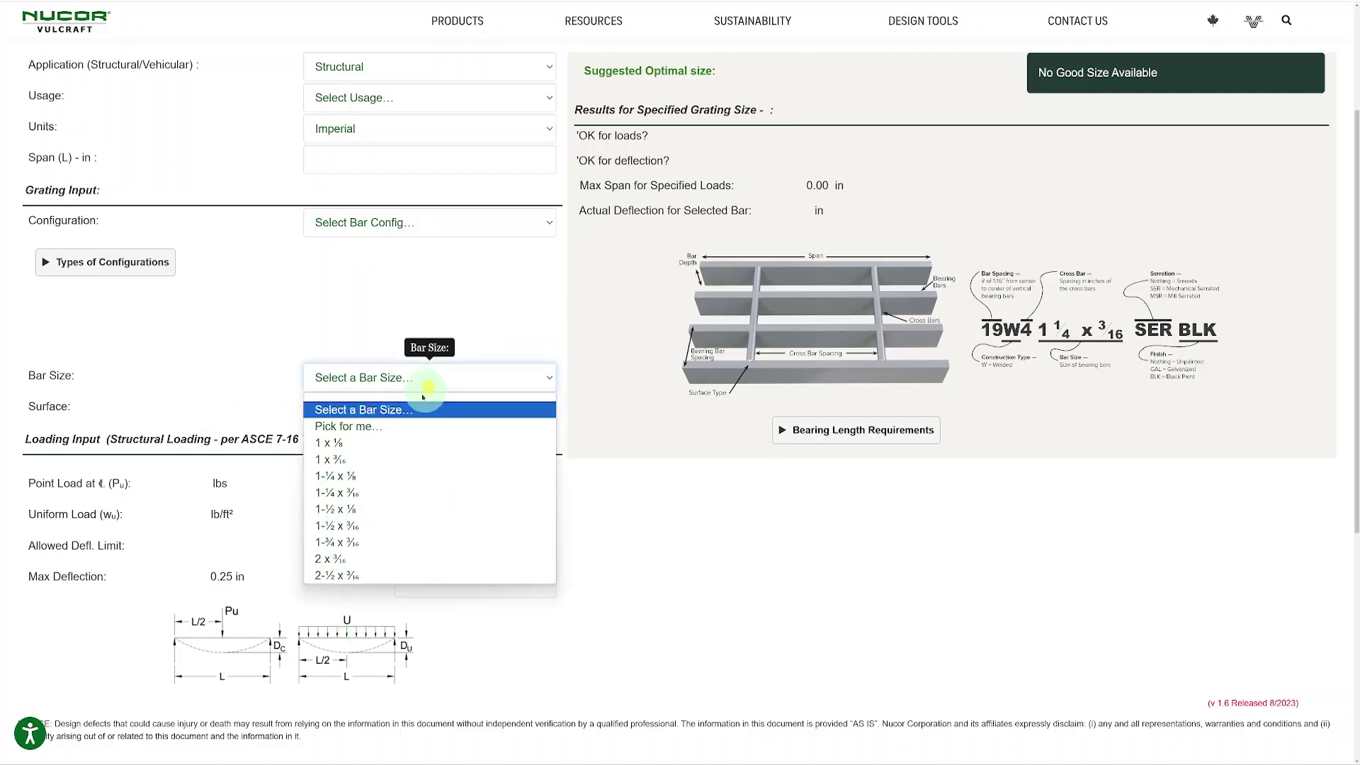
click(383, 427)
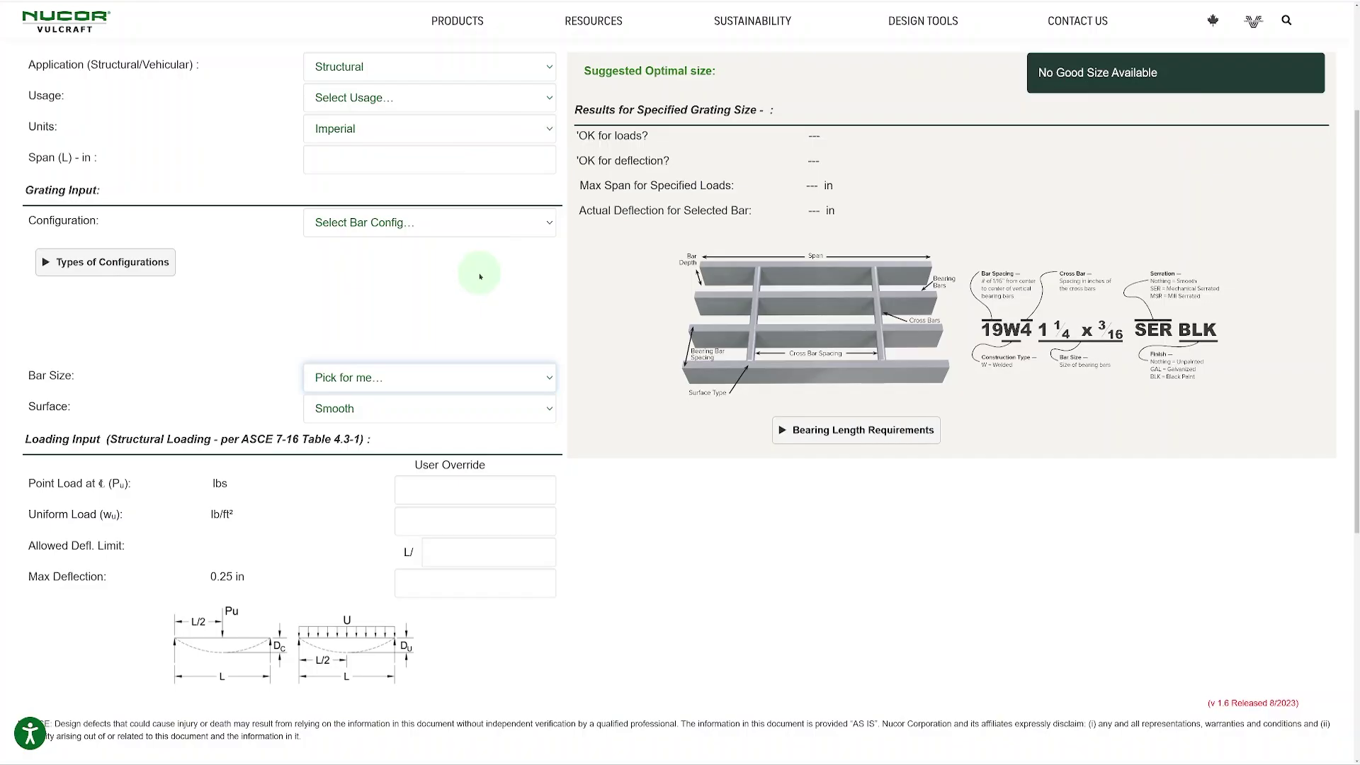
Set the bar size to 1 x 3/16 and the surface to Serrated.
click(458, 376)
key(Escape)
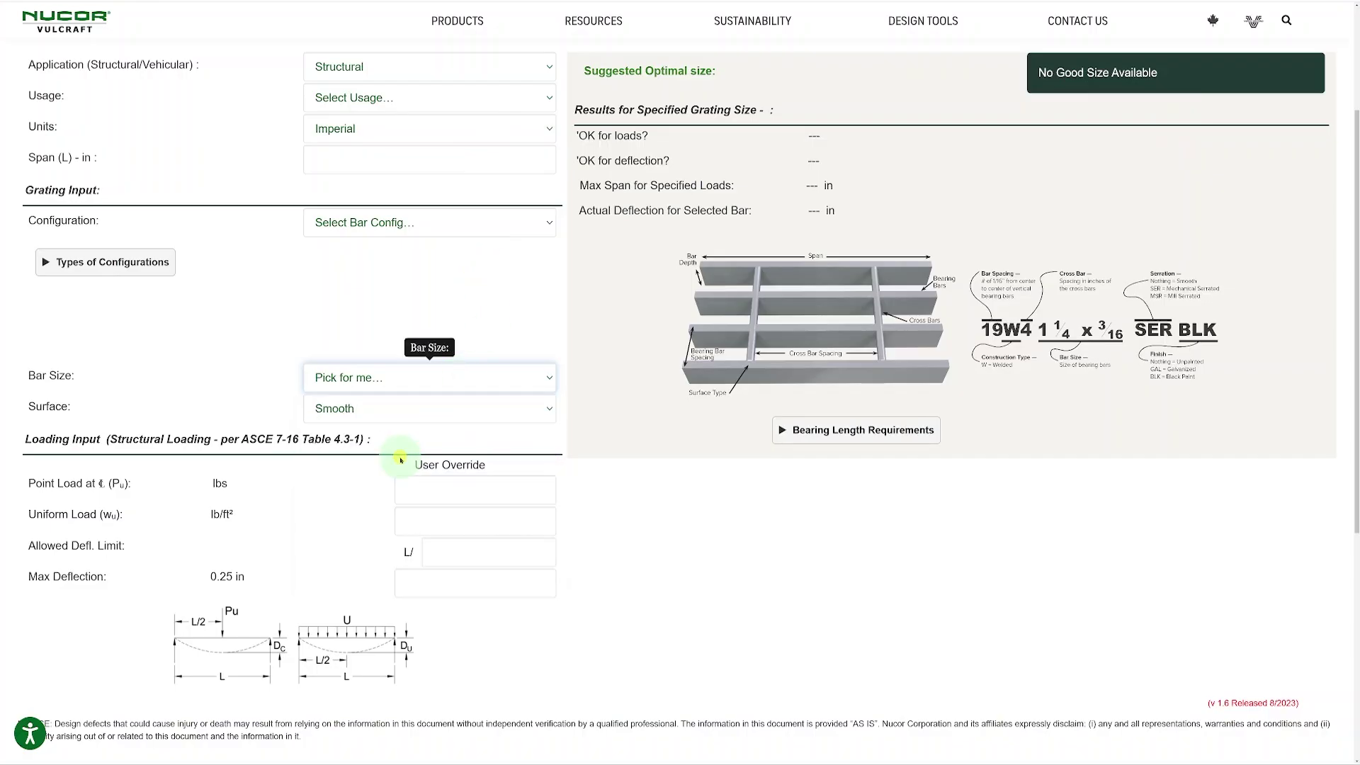
click(400, 460)
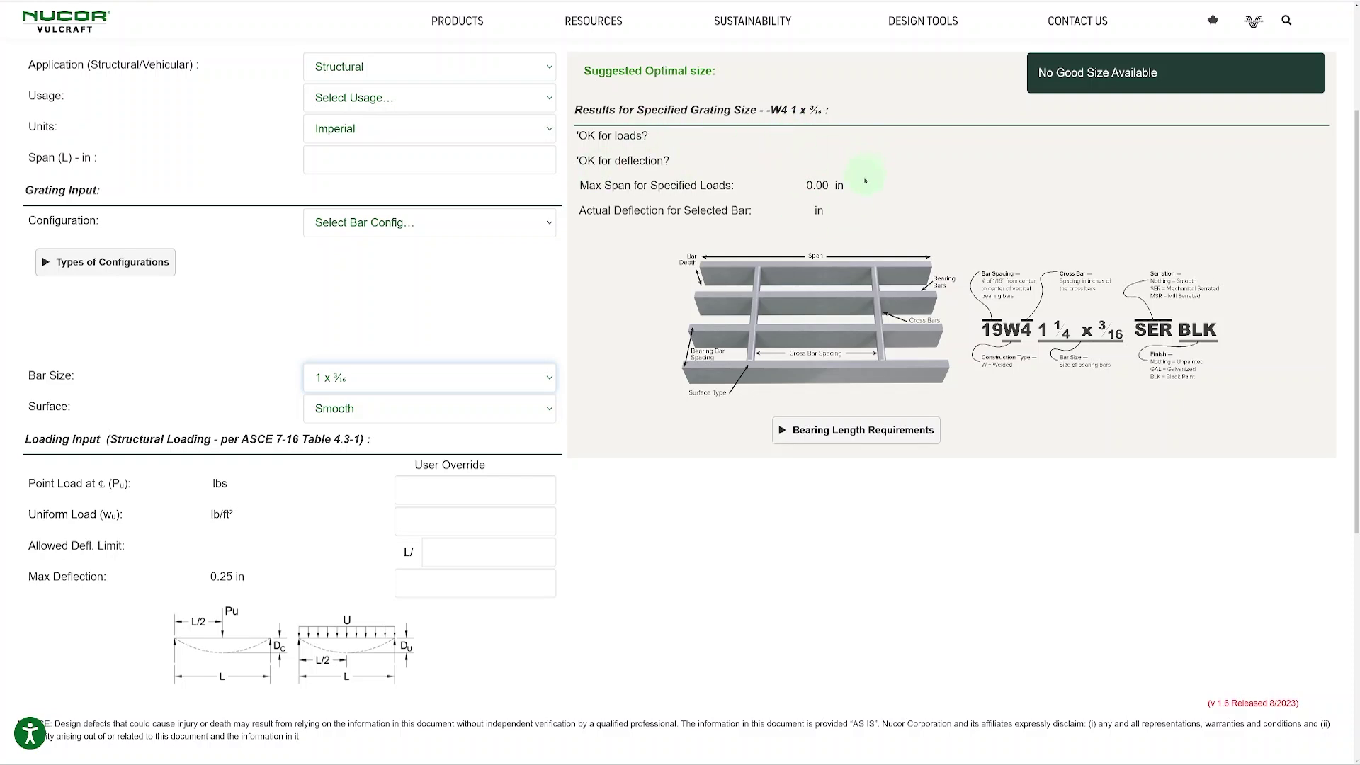
click(501, 409)
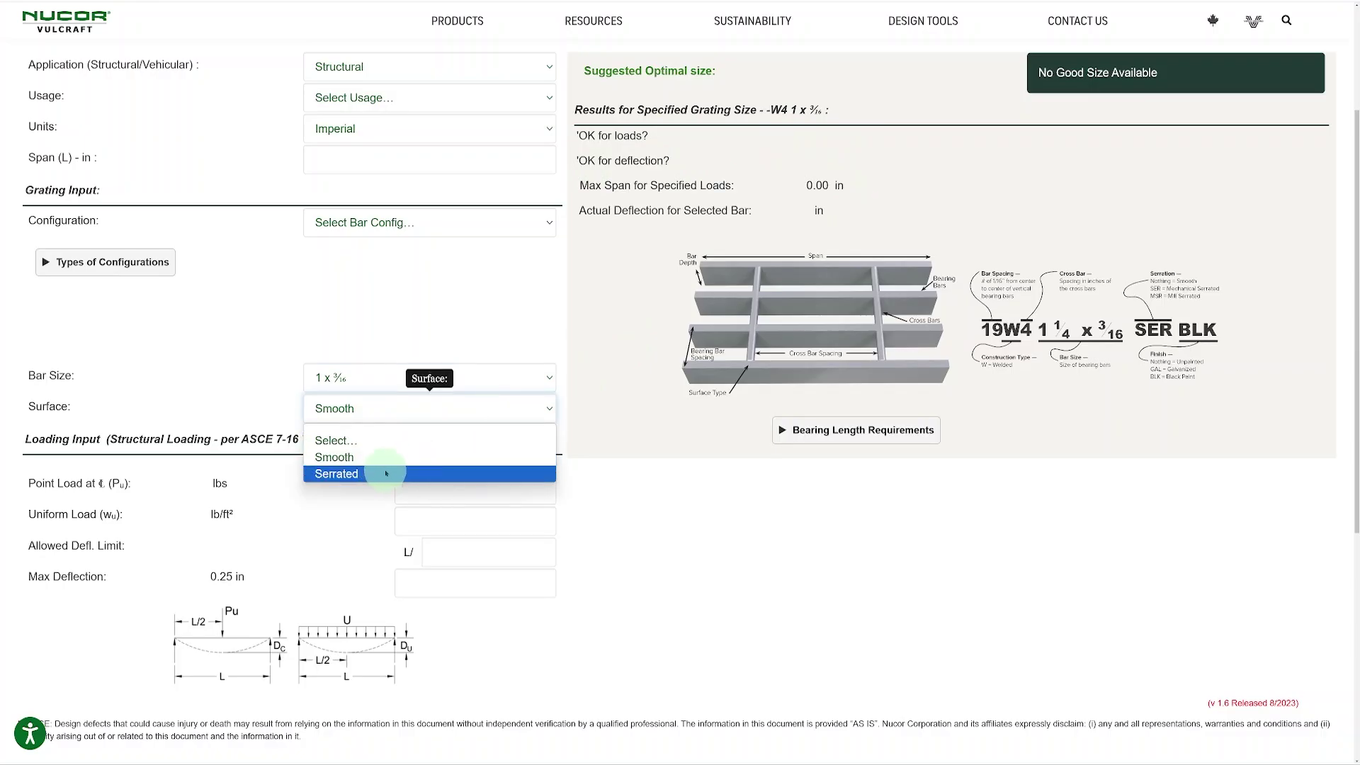
click(349, 475)
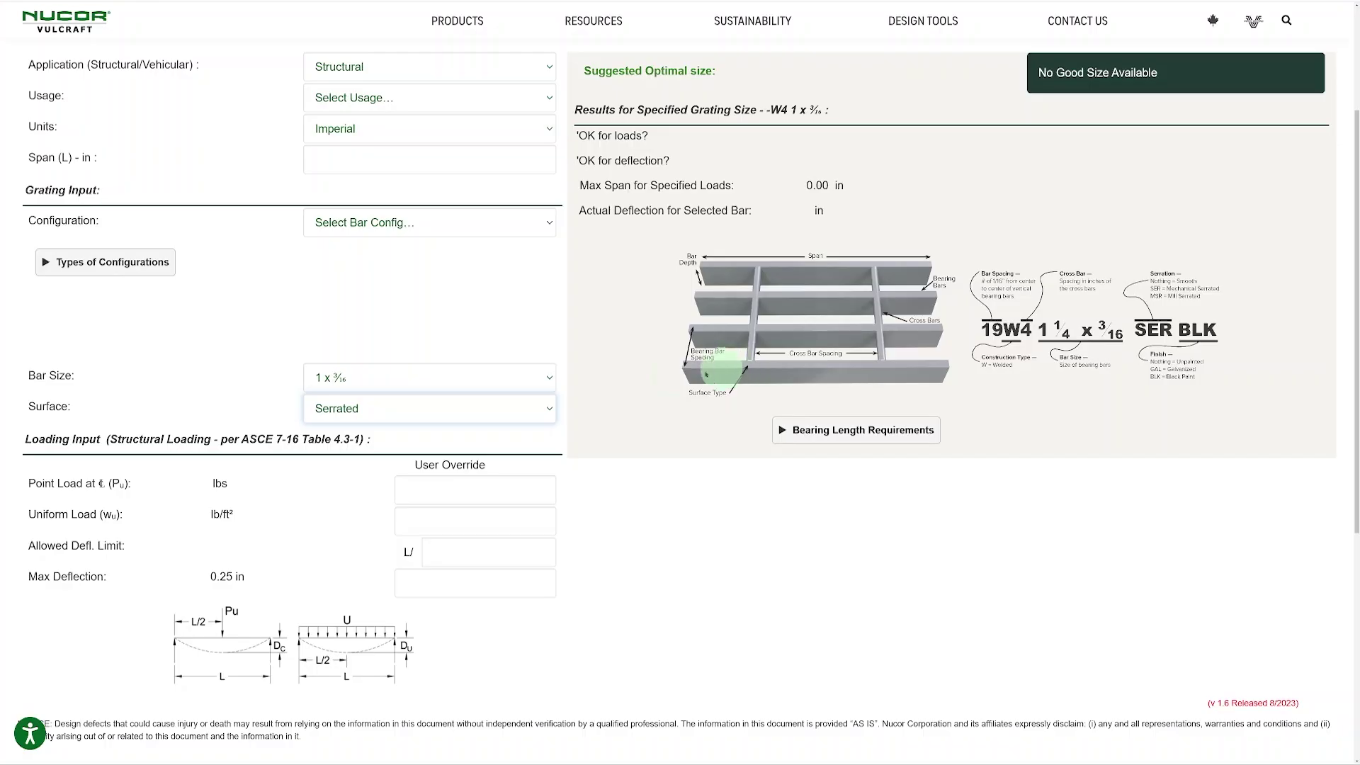
click(533, 384)
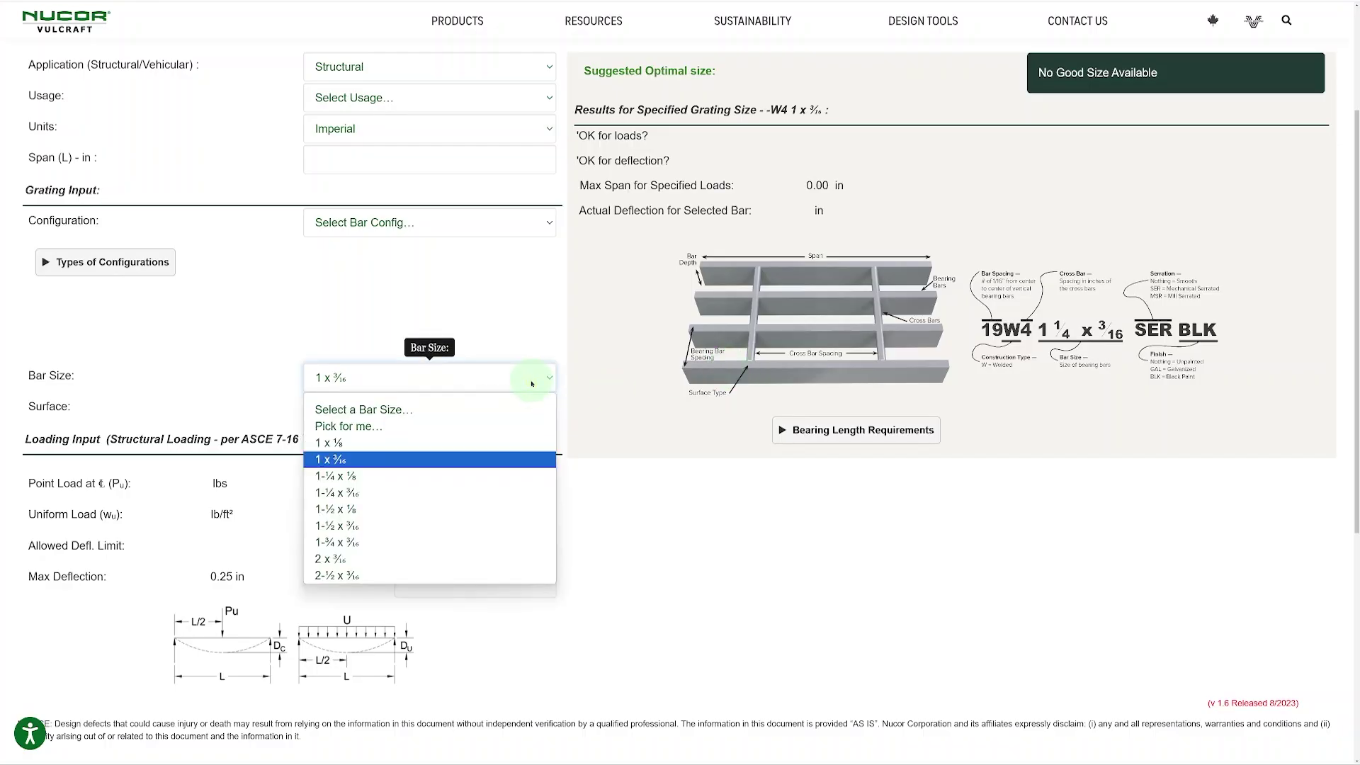
click(581, 355)
Open the Stair Tread Design calculator and examine its design standard options, stair inputs and loading inputs.
scroll(581, 356, up, 3)
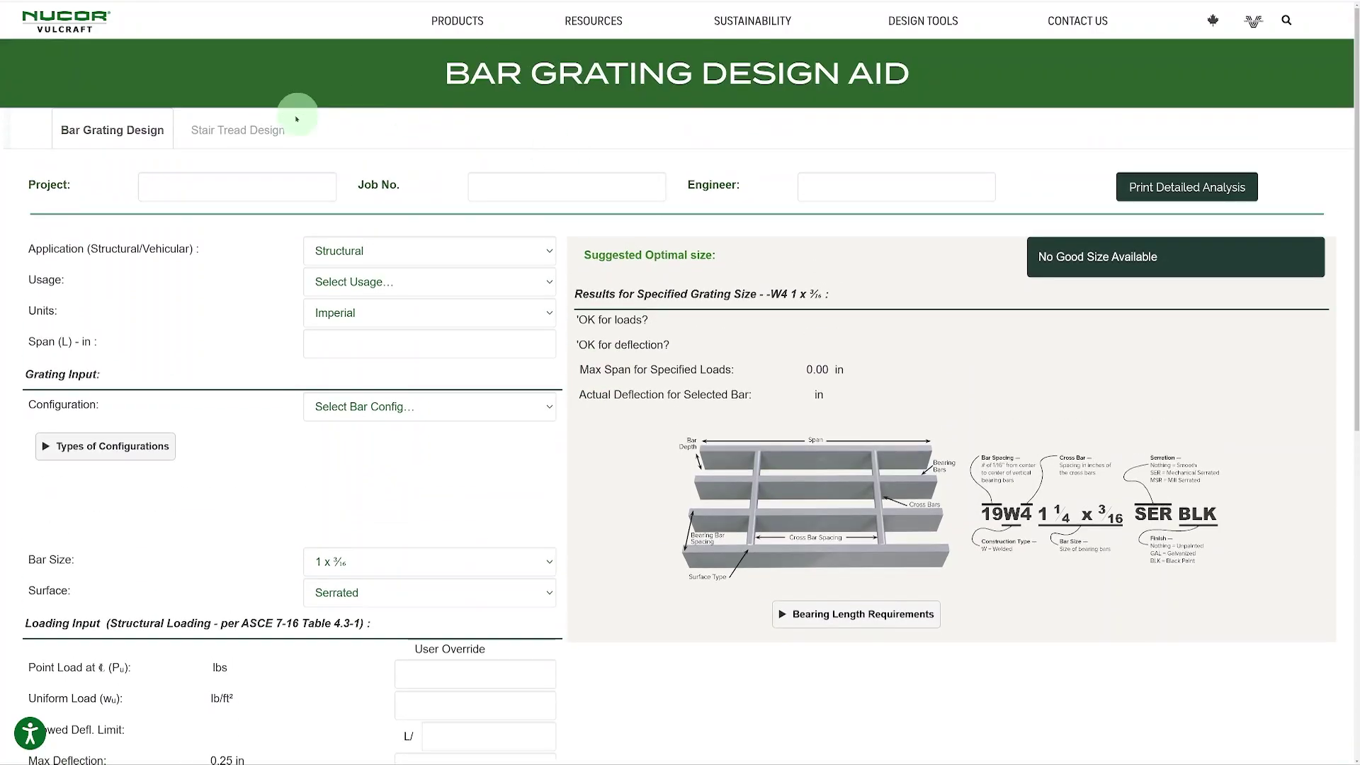
click(262, 131)
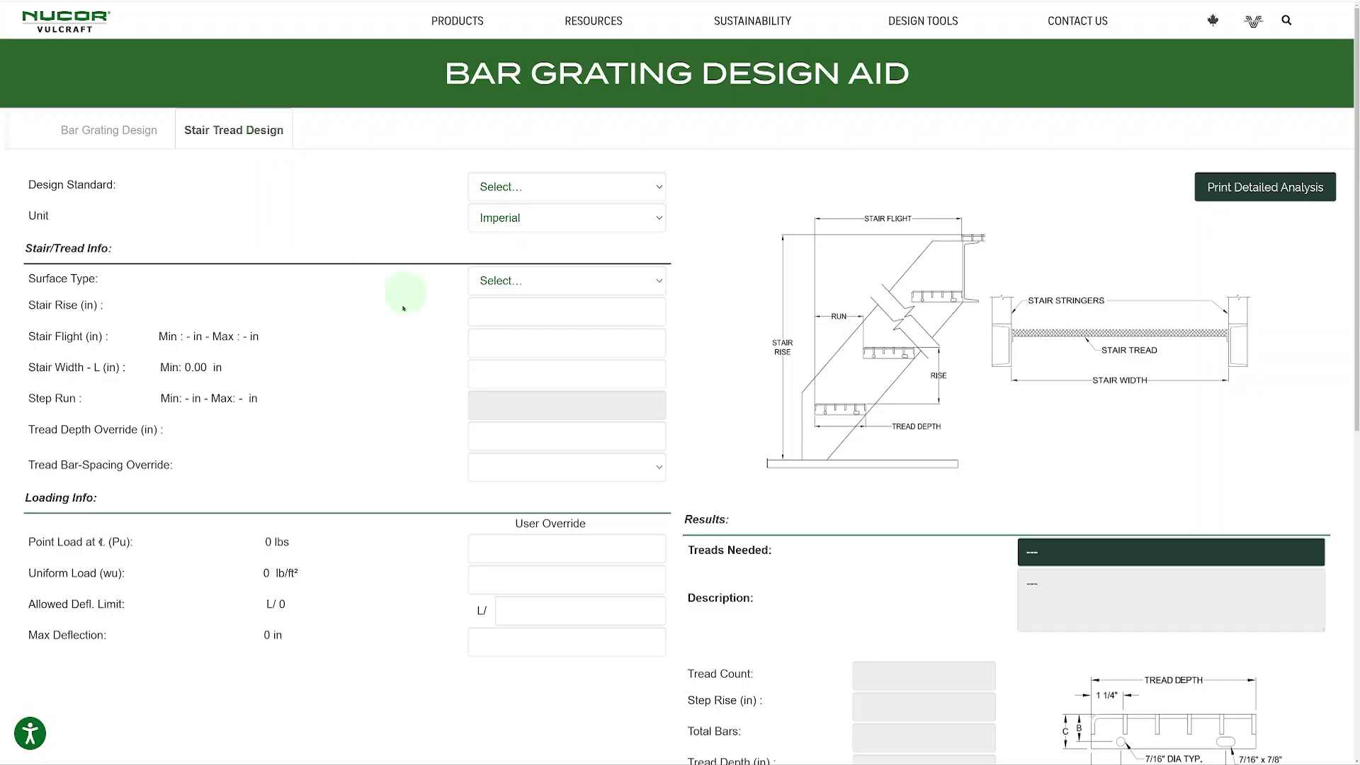
click(575, 191)
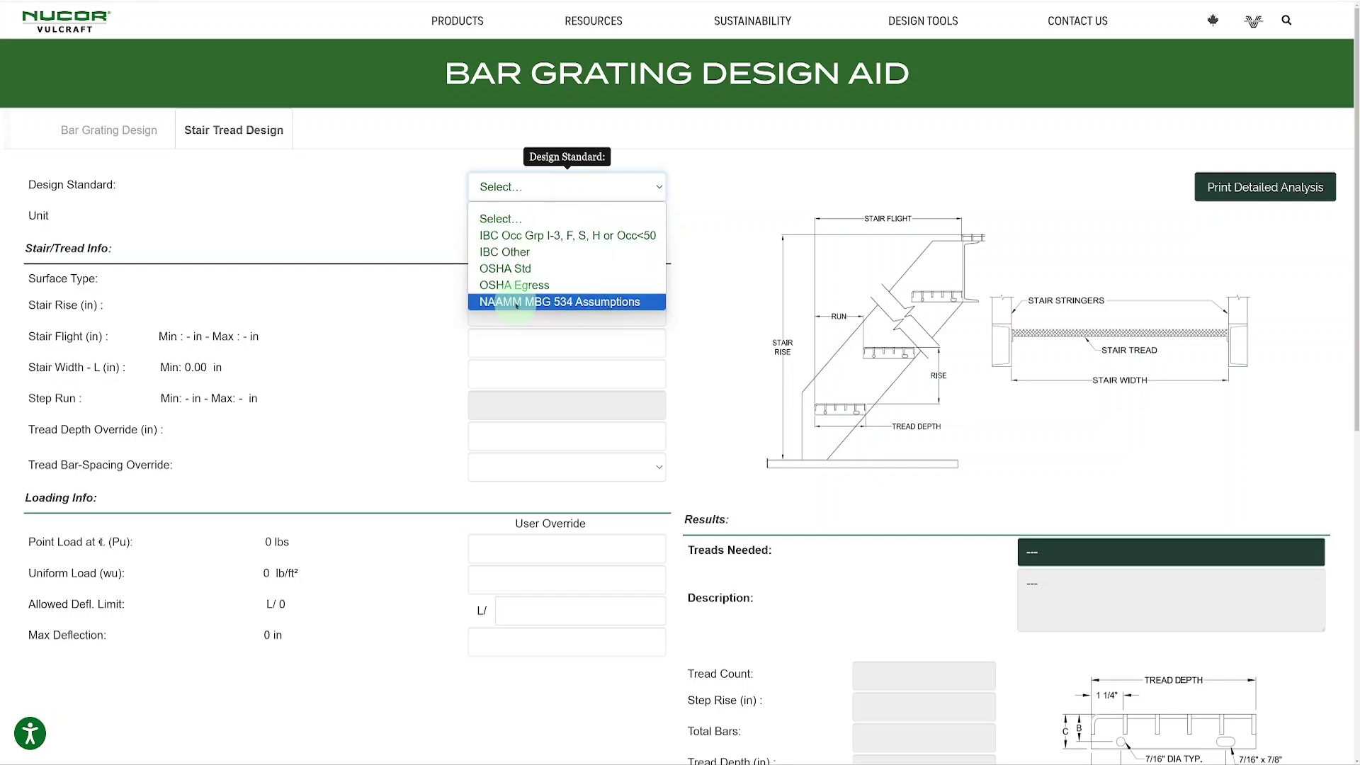
click(398, 293)
scroll(425, 262, down, 1)
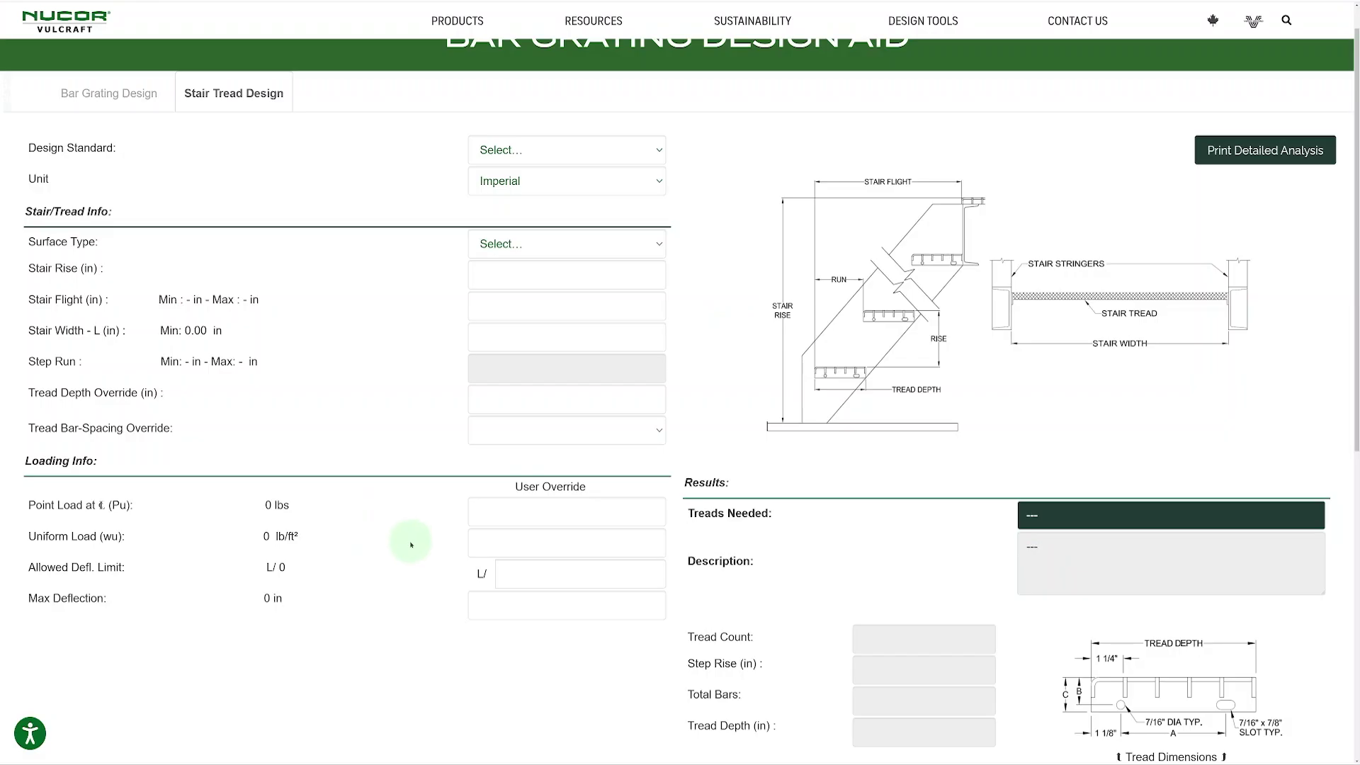
Return to the Bar Grating Design calculator and set the structural usage to Maintenance Catwalk.
scroll(411, 544, down, 1)
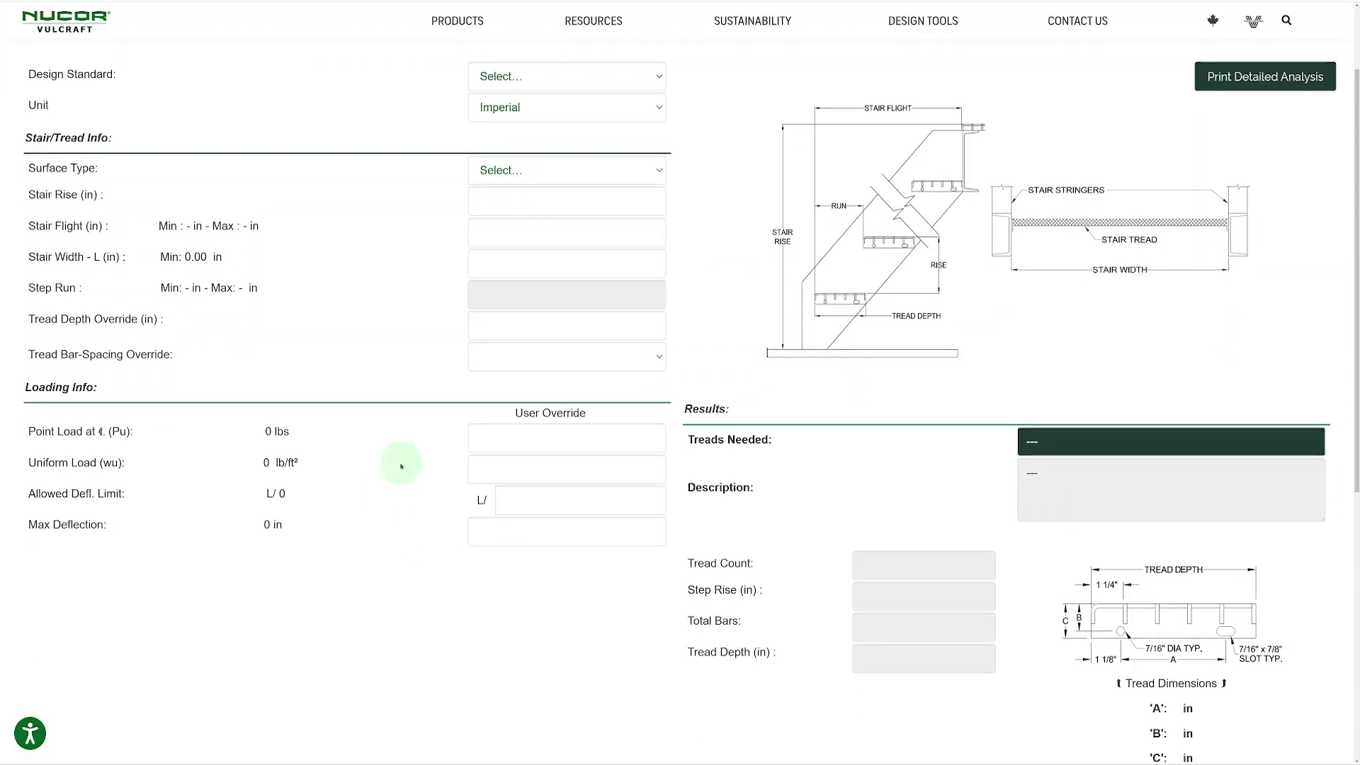
scroll(404, 446, up, 2)
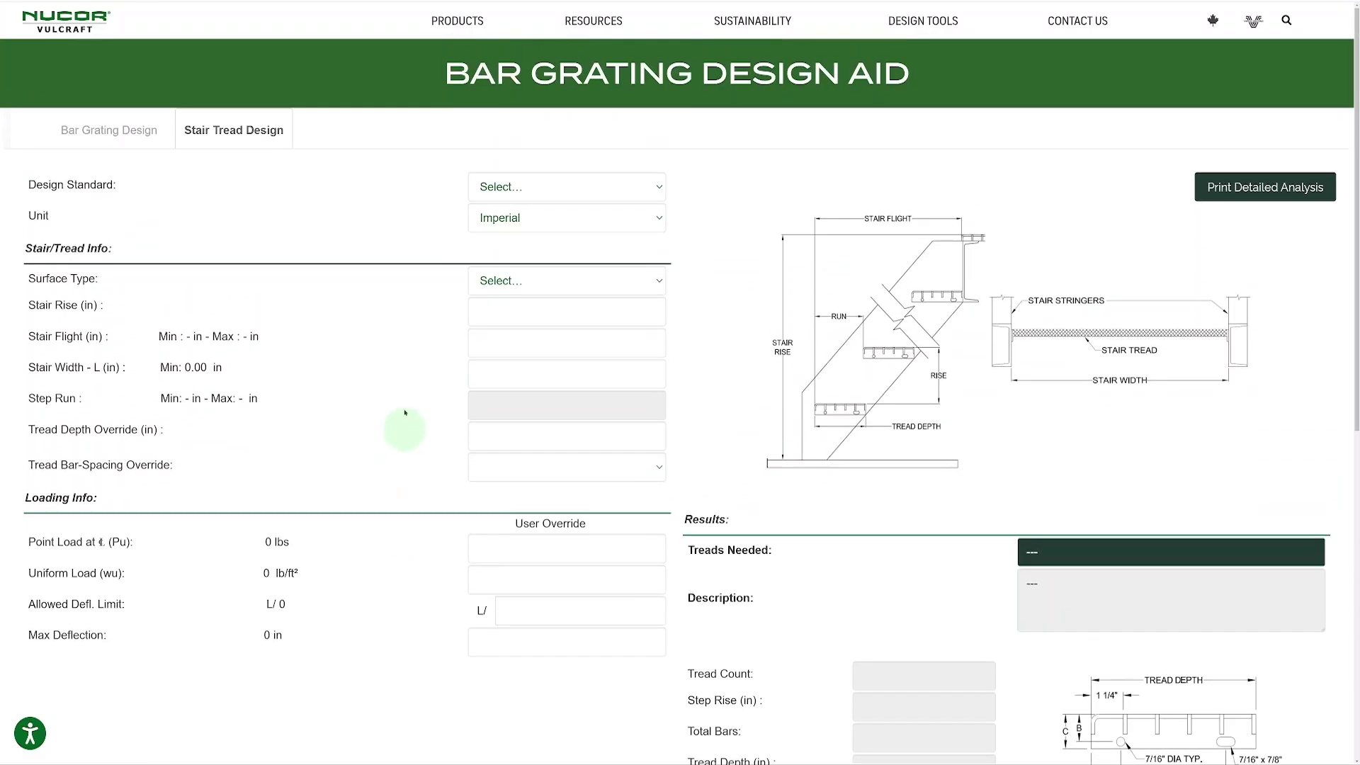
click(129, 136)
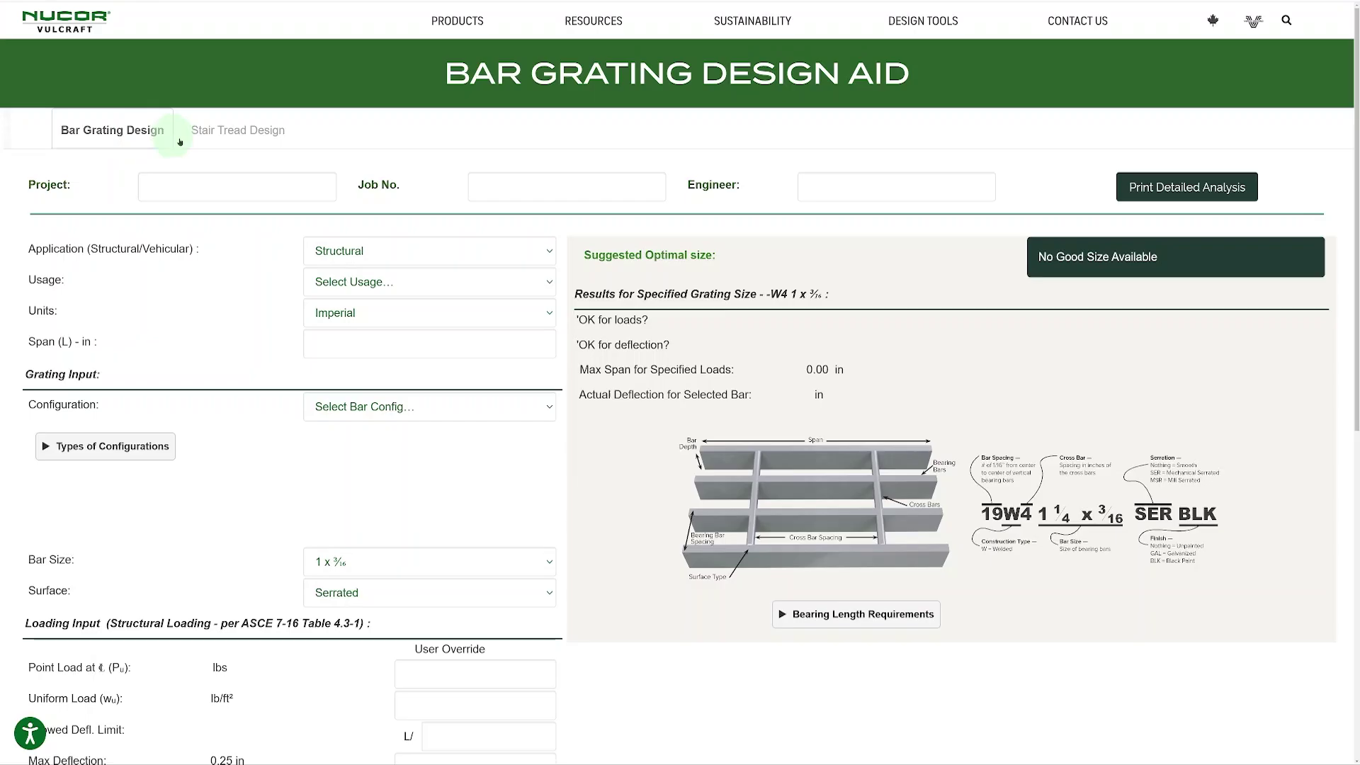
click(393, 281)
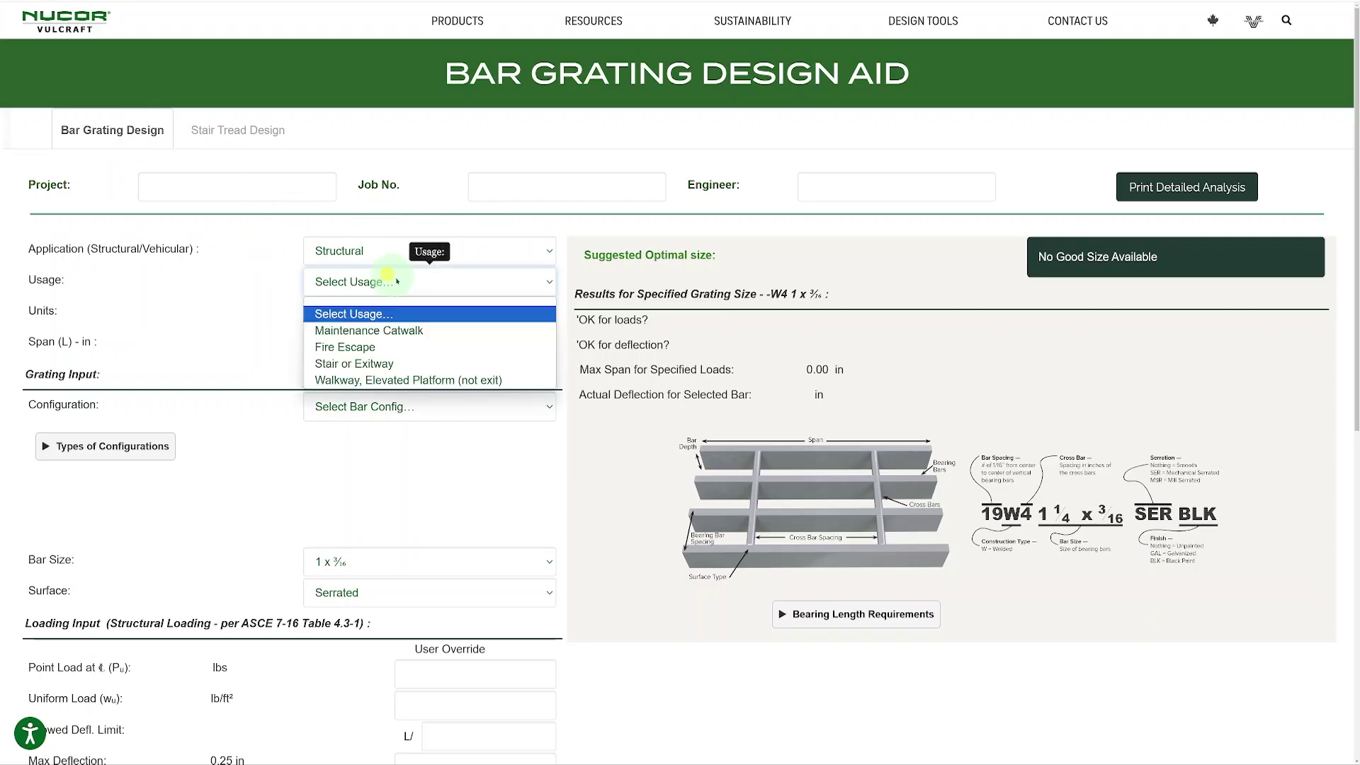
click(390, 327)
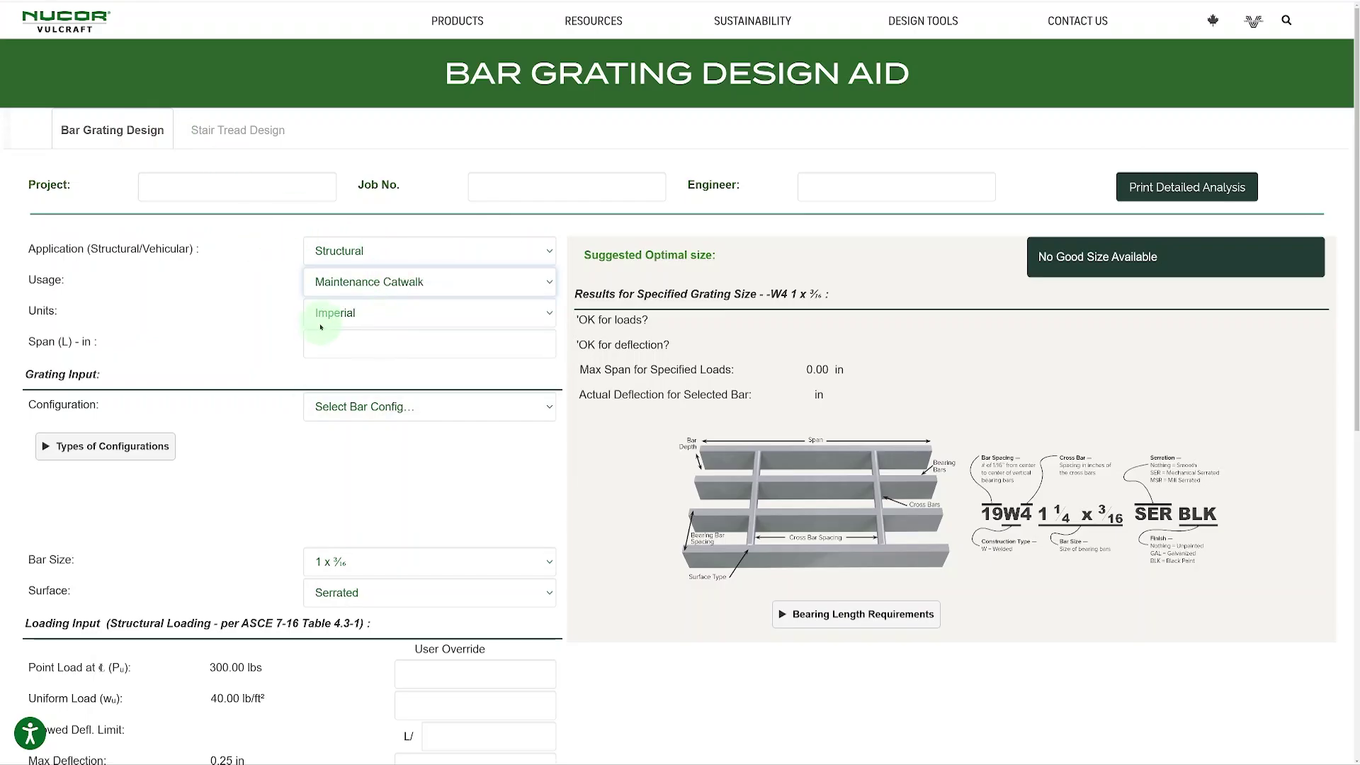
Set the span to 60 in and the grating configuration to Standard (19W4, 1/8 & 3/16 bar).
click(412, 344)
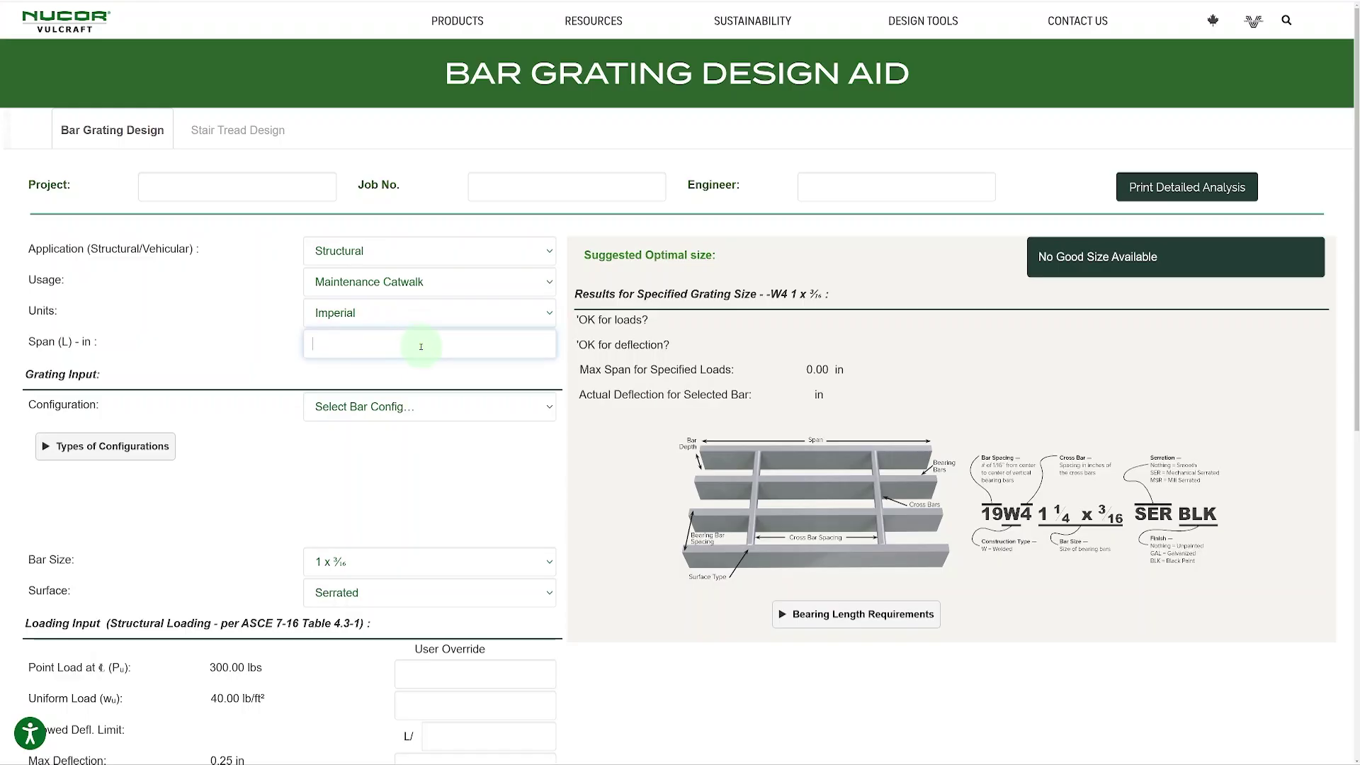
text(60.0)
key(Tab)
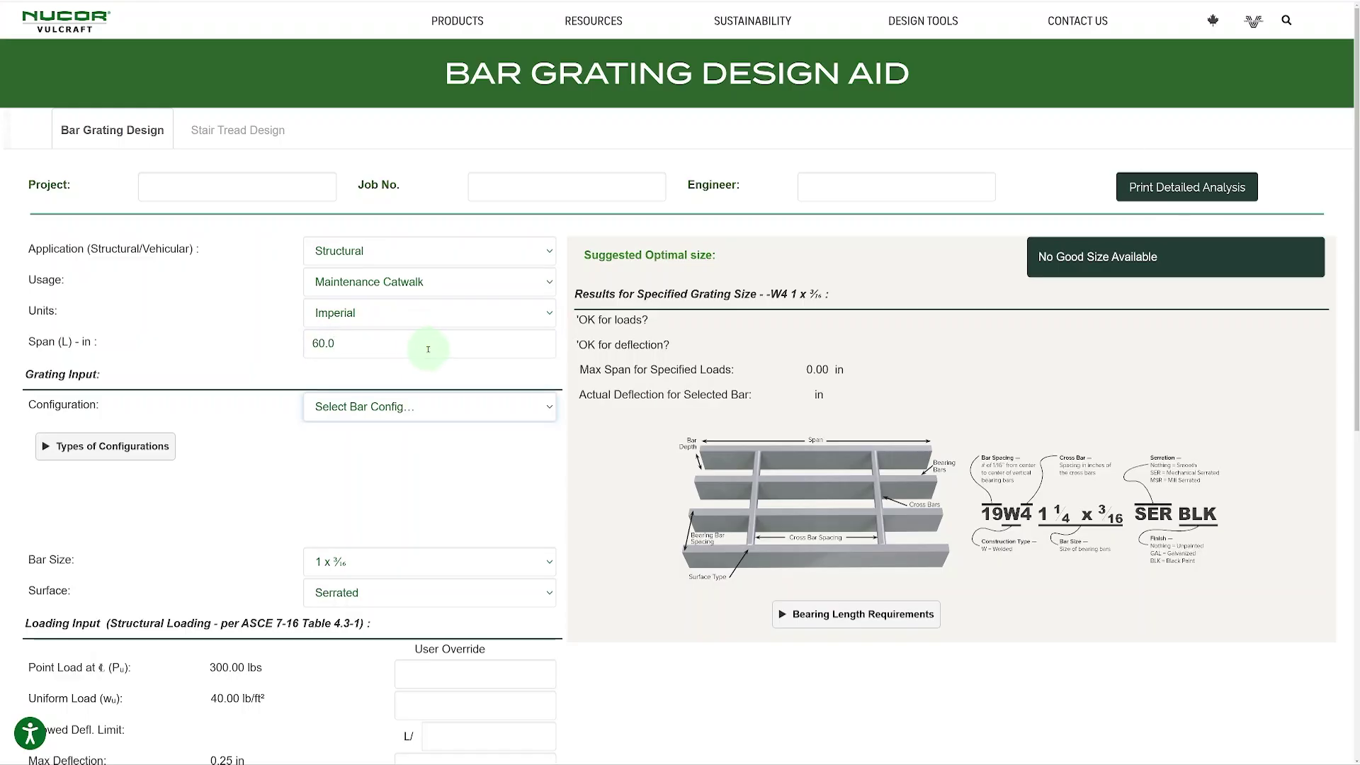
click(446, 406)
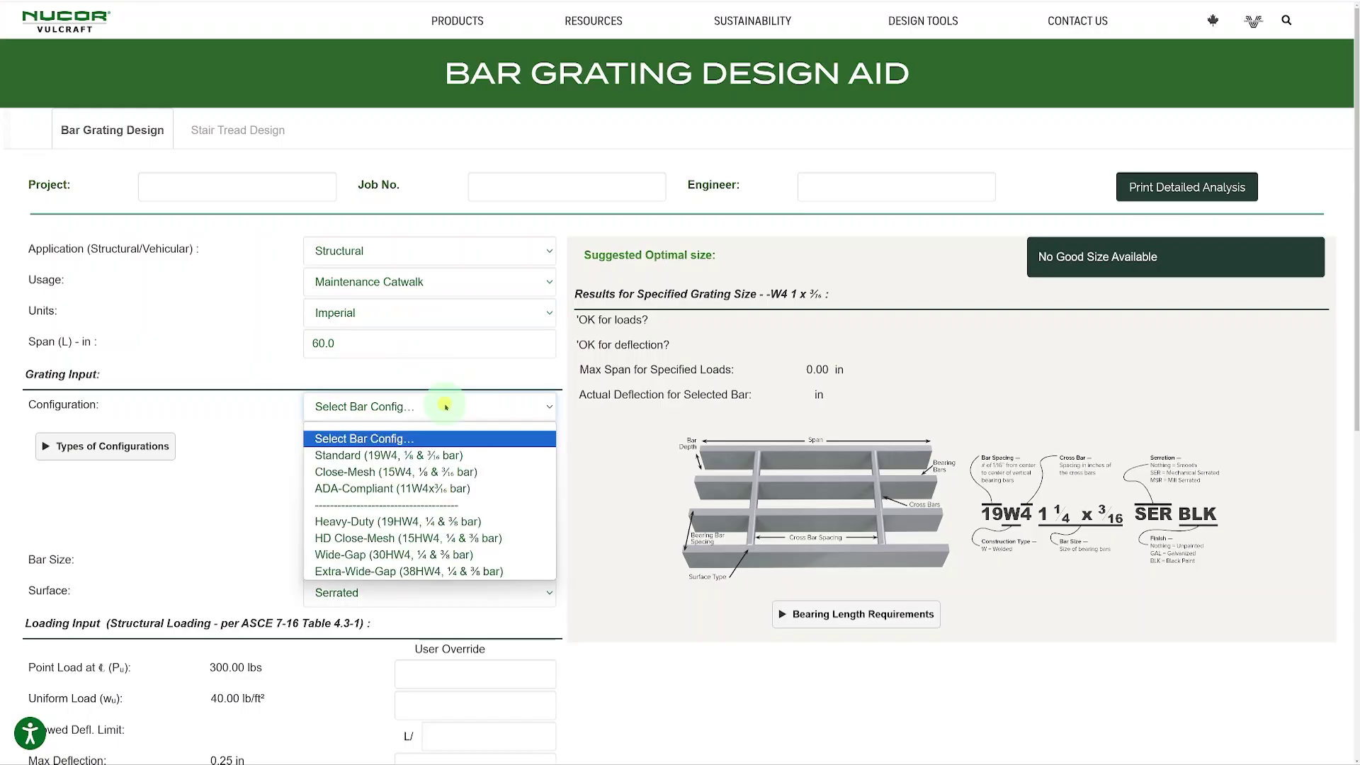
click(433, 455)
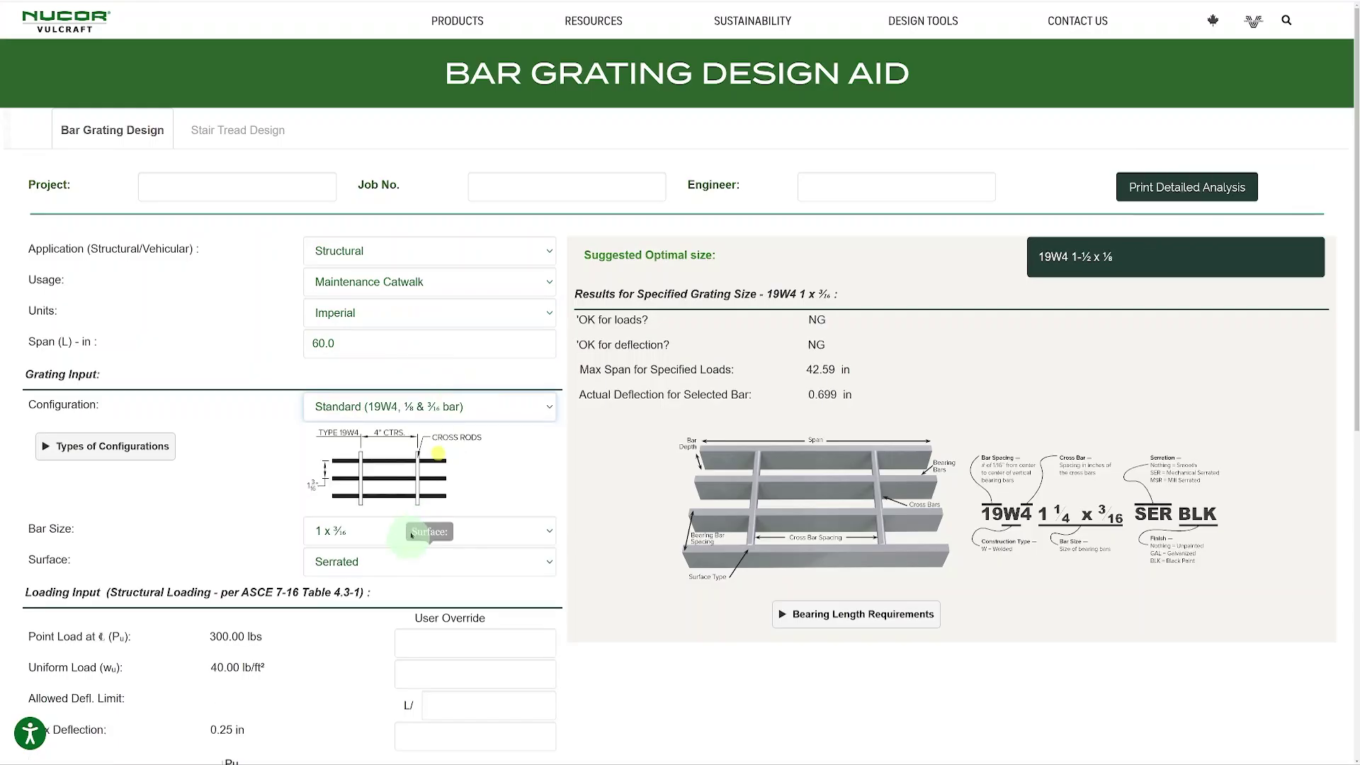
Set the bar size to "Pick for me…" and the surface to Smooth.
click(365, 534)
click(373, 578)
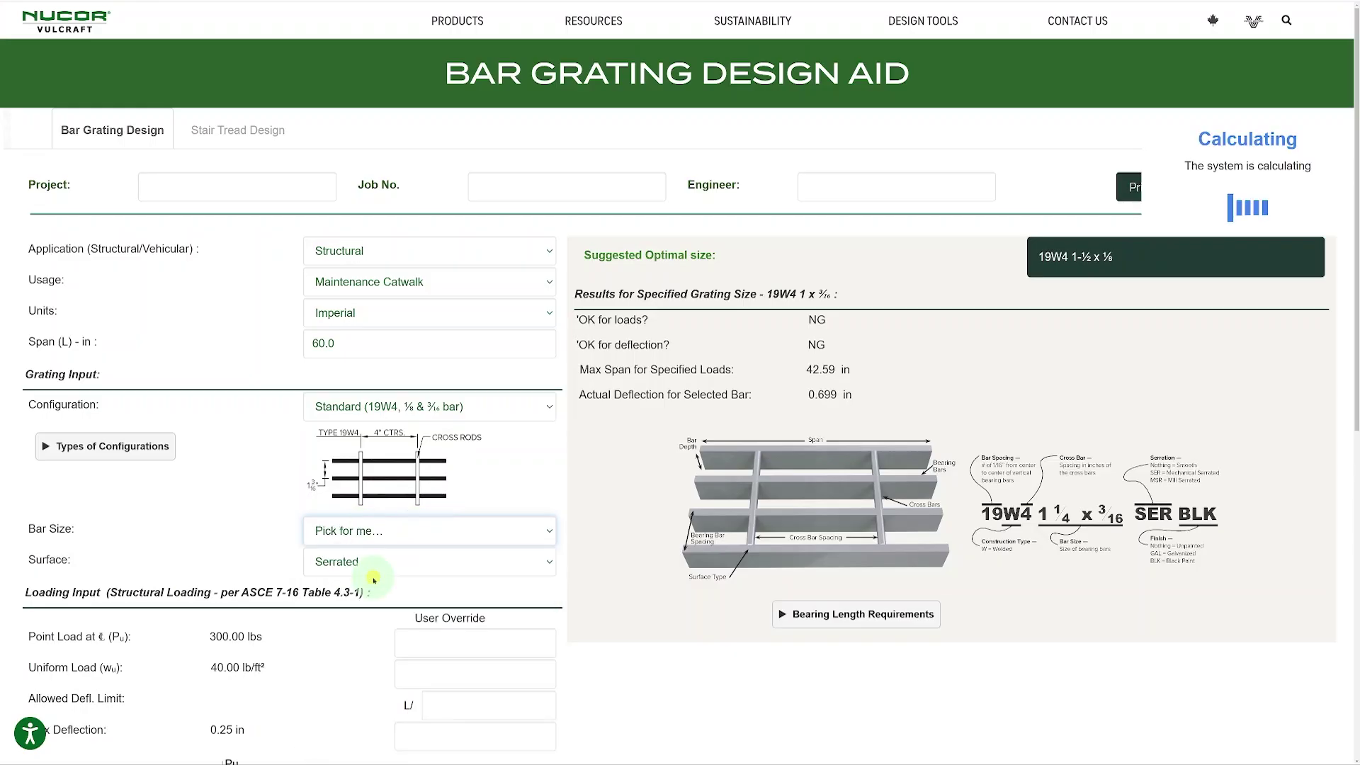
click(368, 561)
click(348, 611)
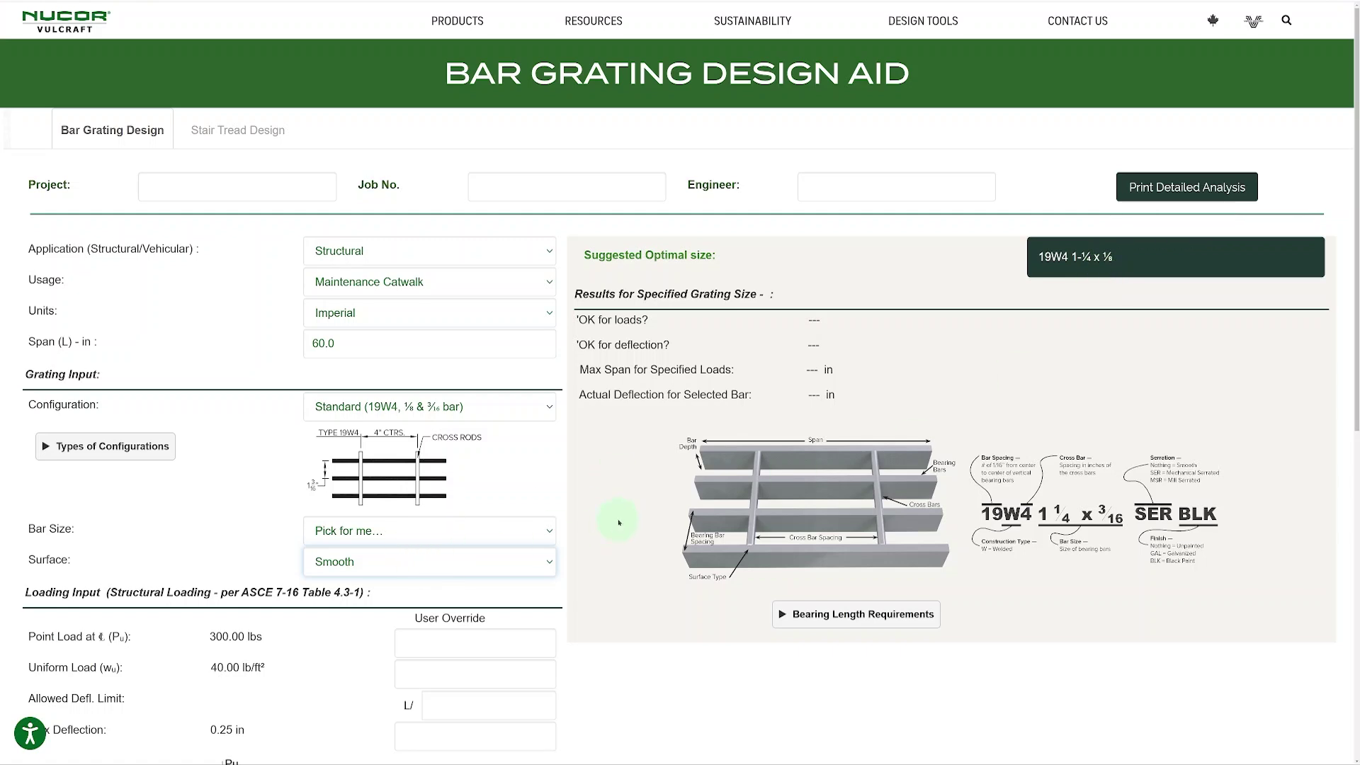
Try the 1-1/4 x 3/16 bar size and restore the bar size to "Pick for me…".
scroll(620, 509, down, 1)
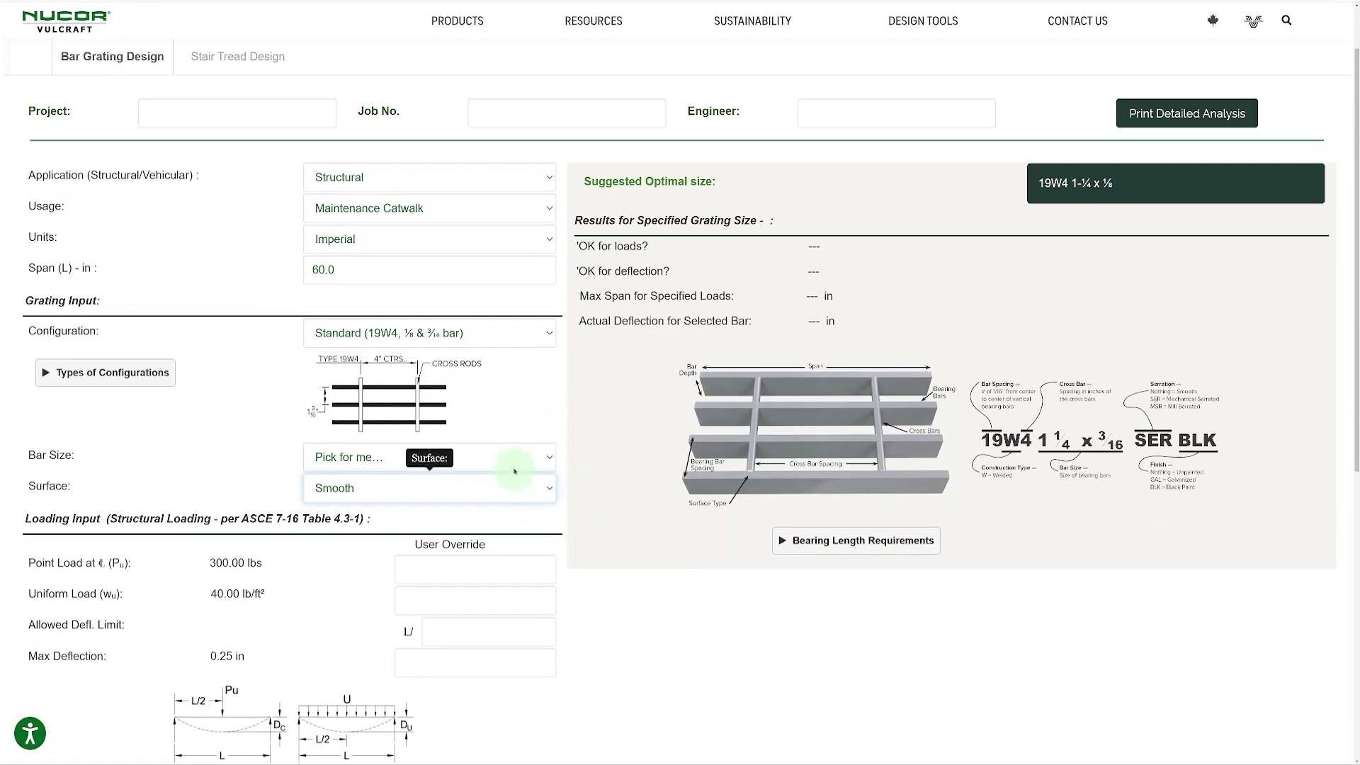
click(507, 460)
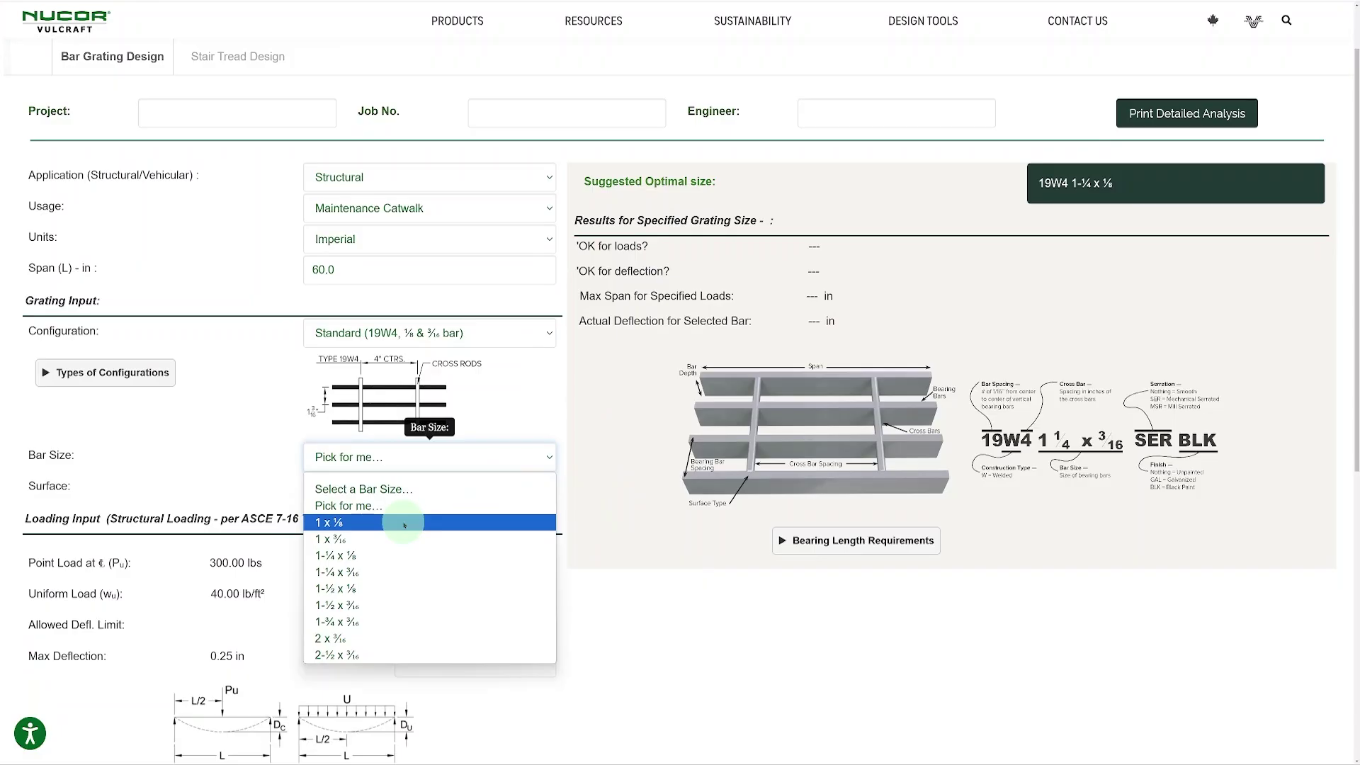
click(389, 572)
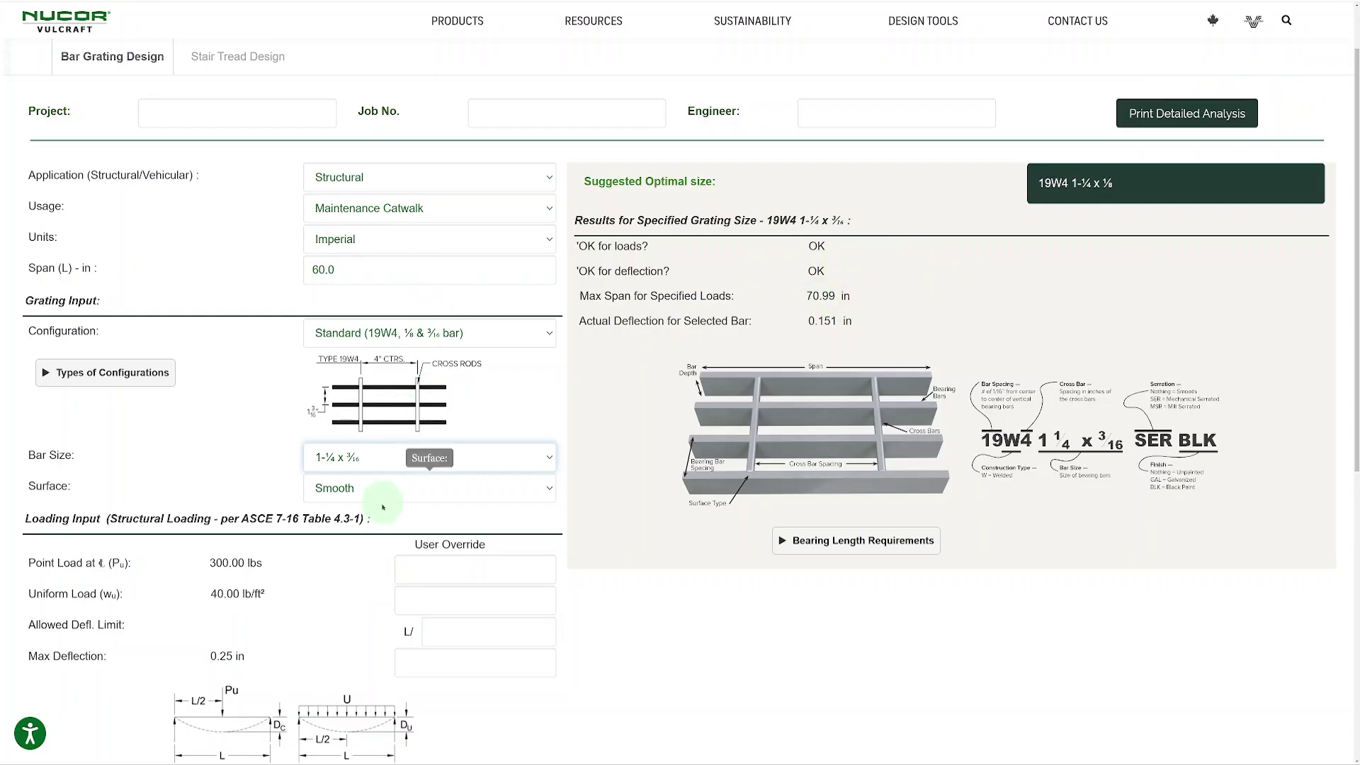
click(421, 457)
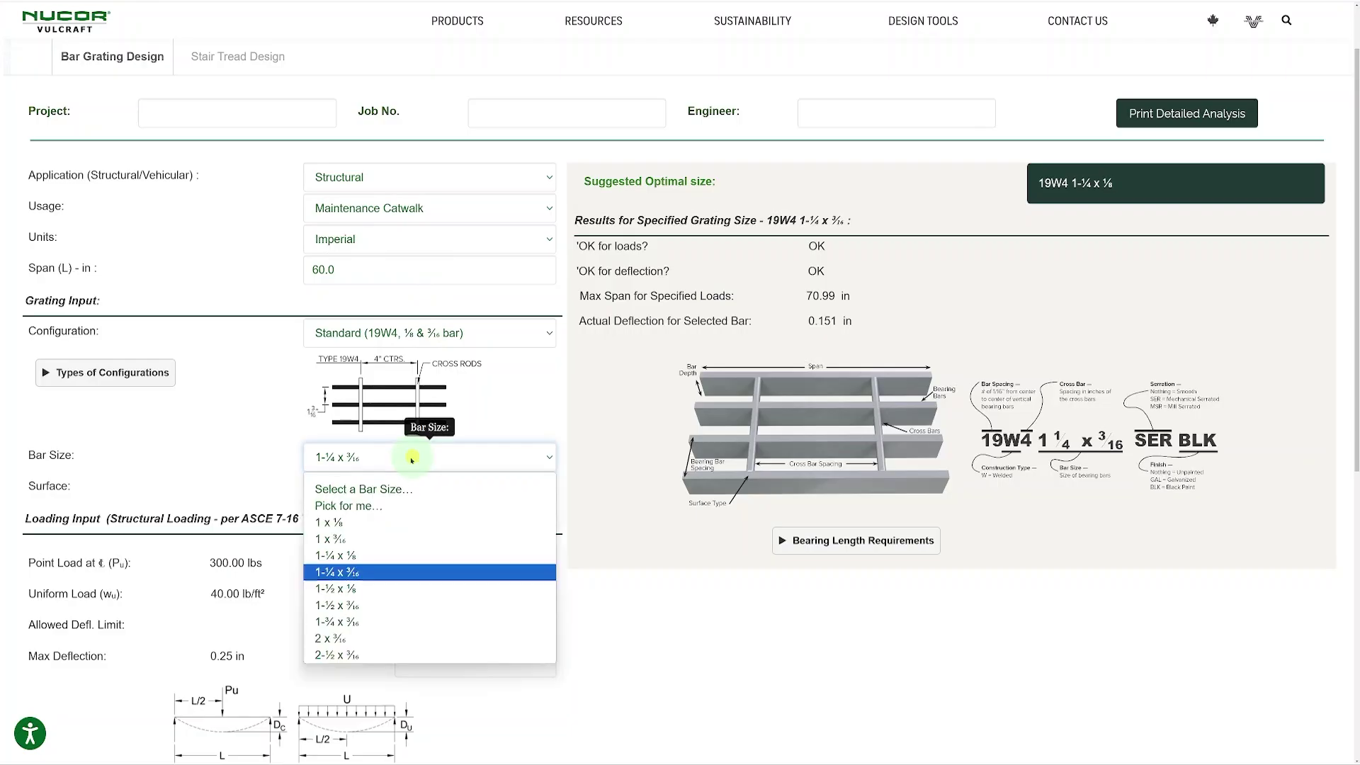
click(365, 509)
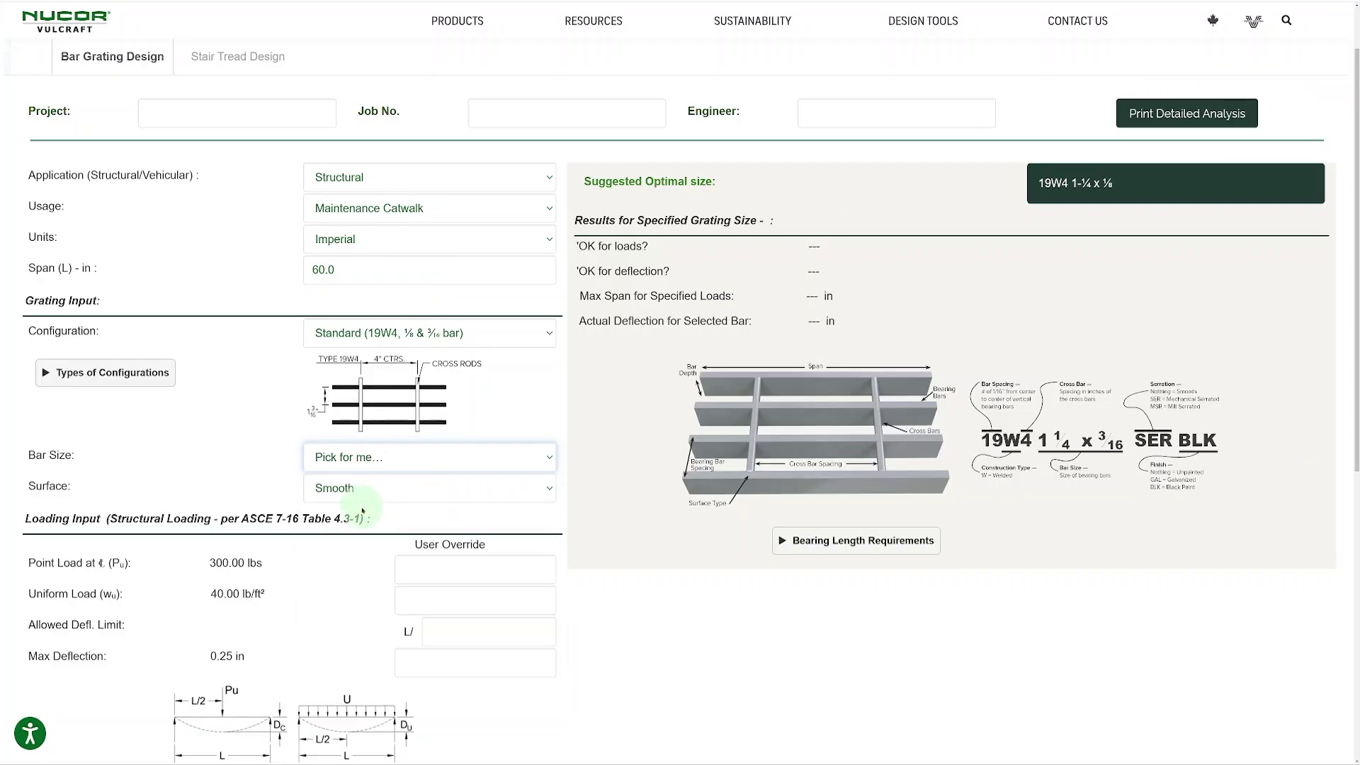
Override the uniform load with 150 lb/ft².
scroll(361, 510, down, 1)
click(446, 560)
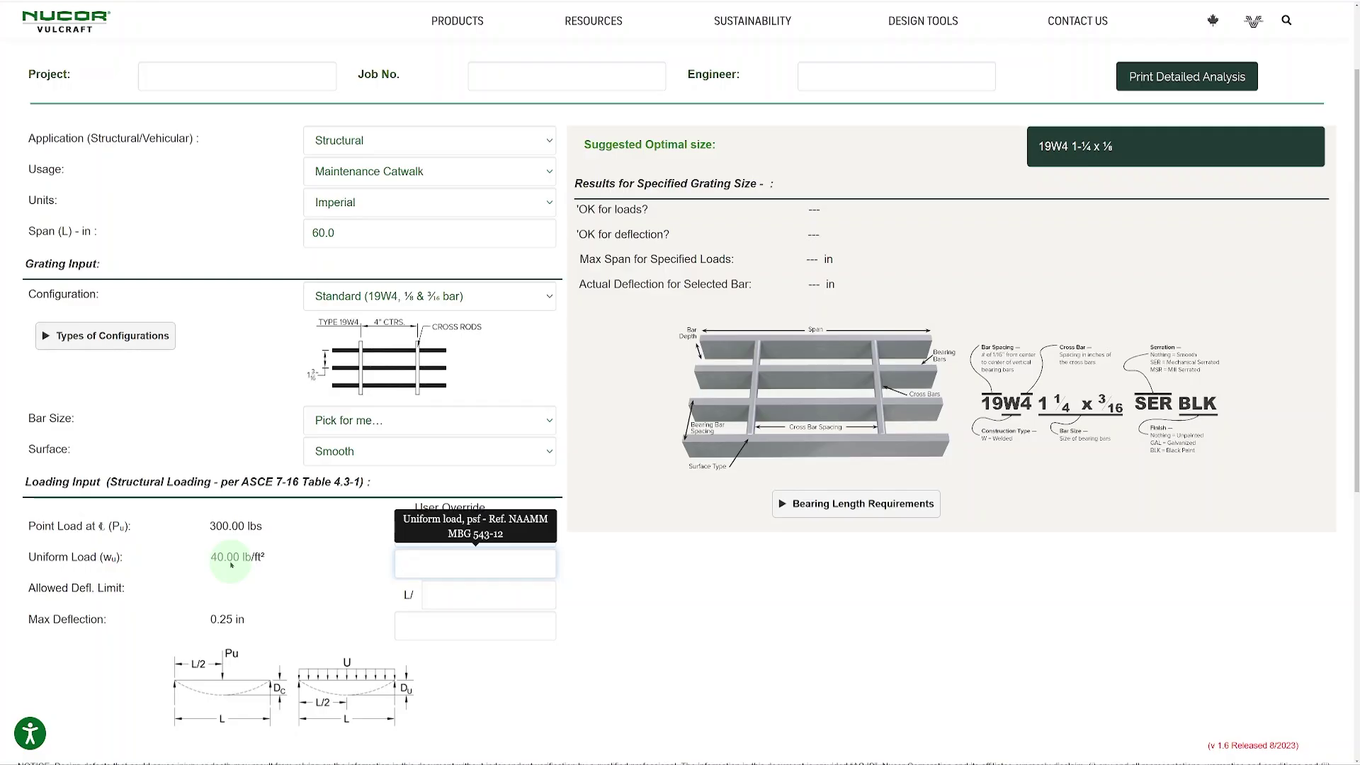
text(150)
key(Tab)
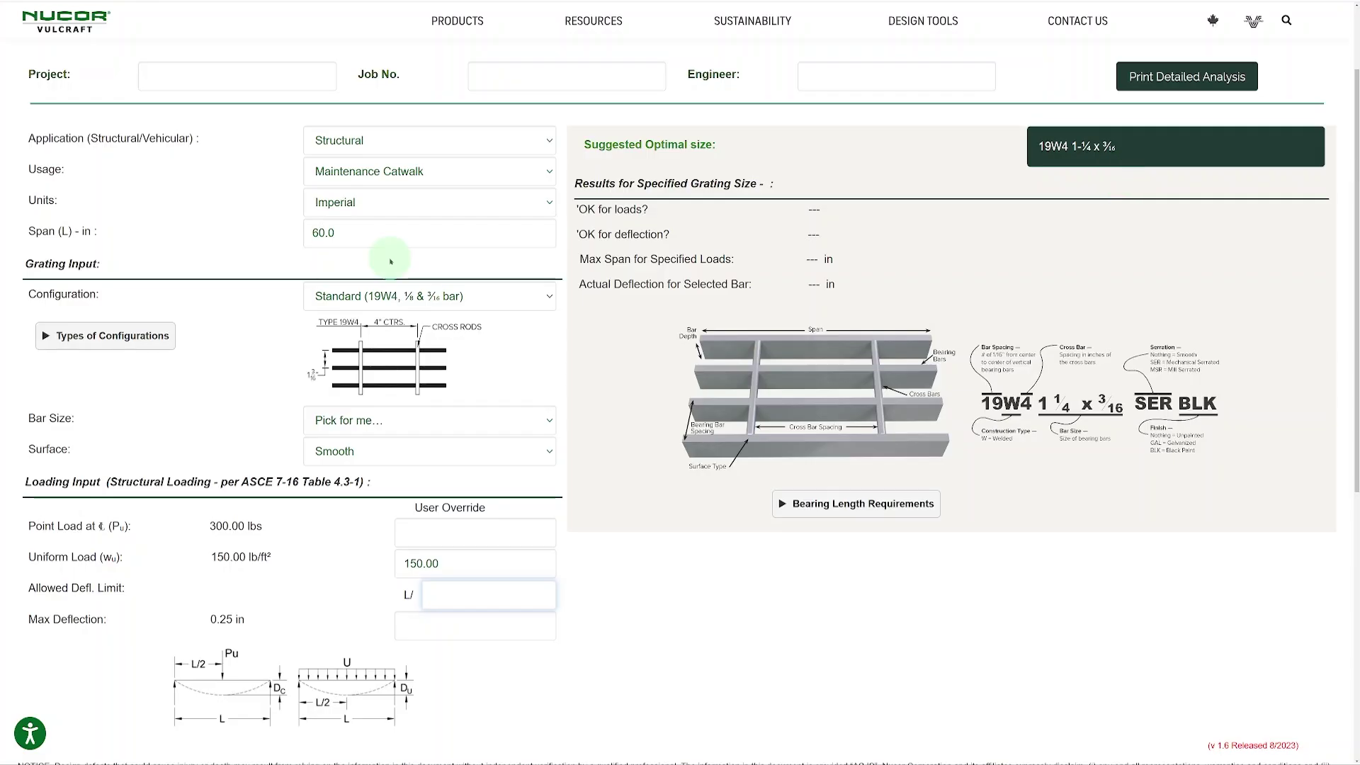
Switch the grating application to Vehicular and set its usage to Passenger.
click(496, 134)
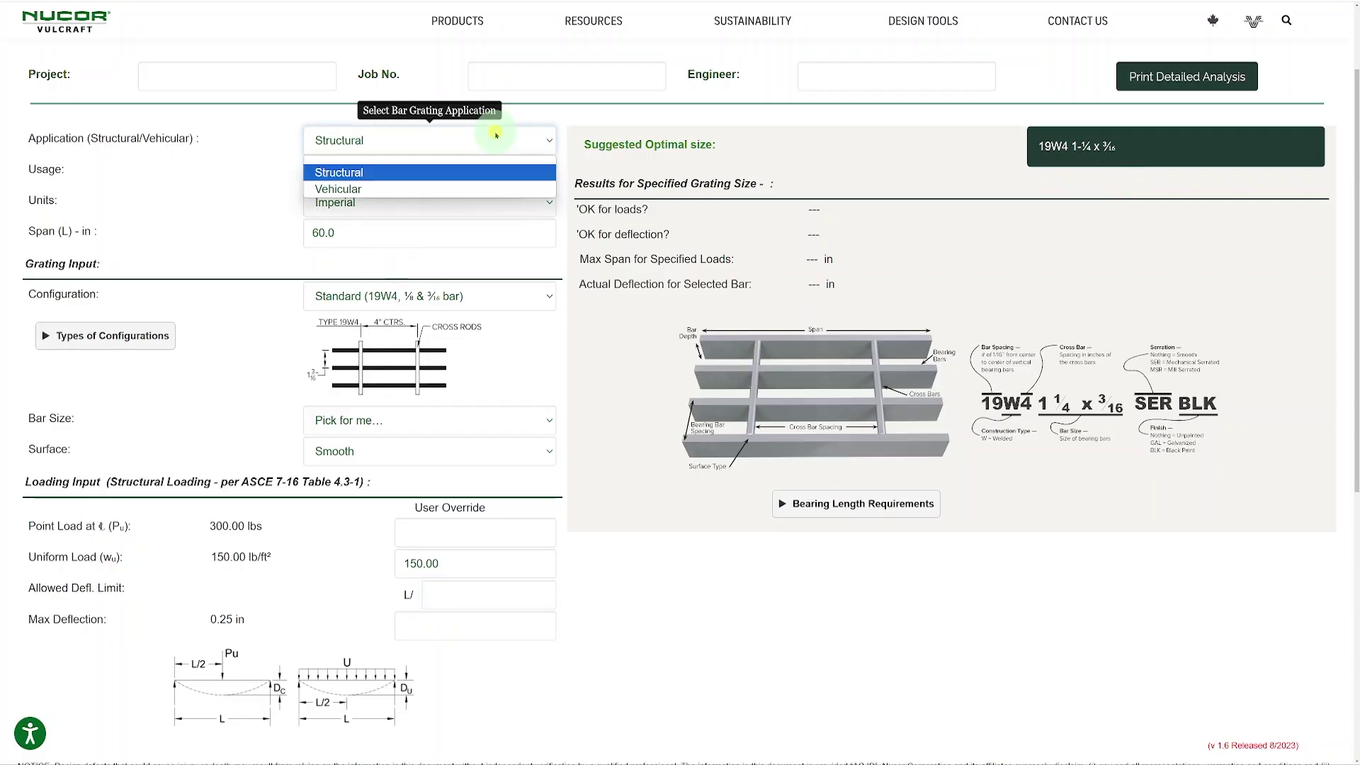
click(431, 186)
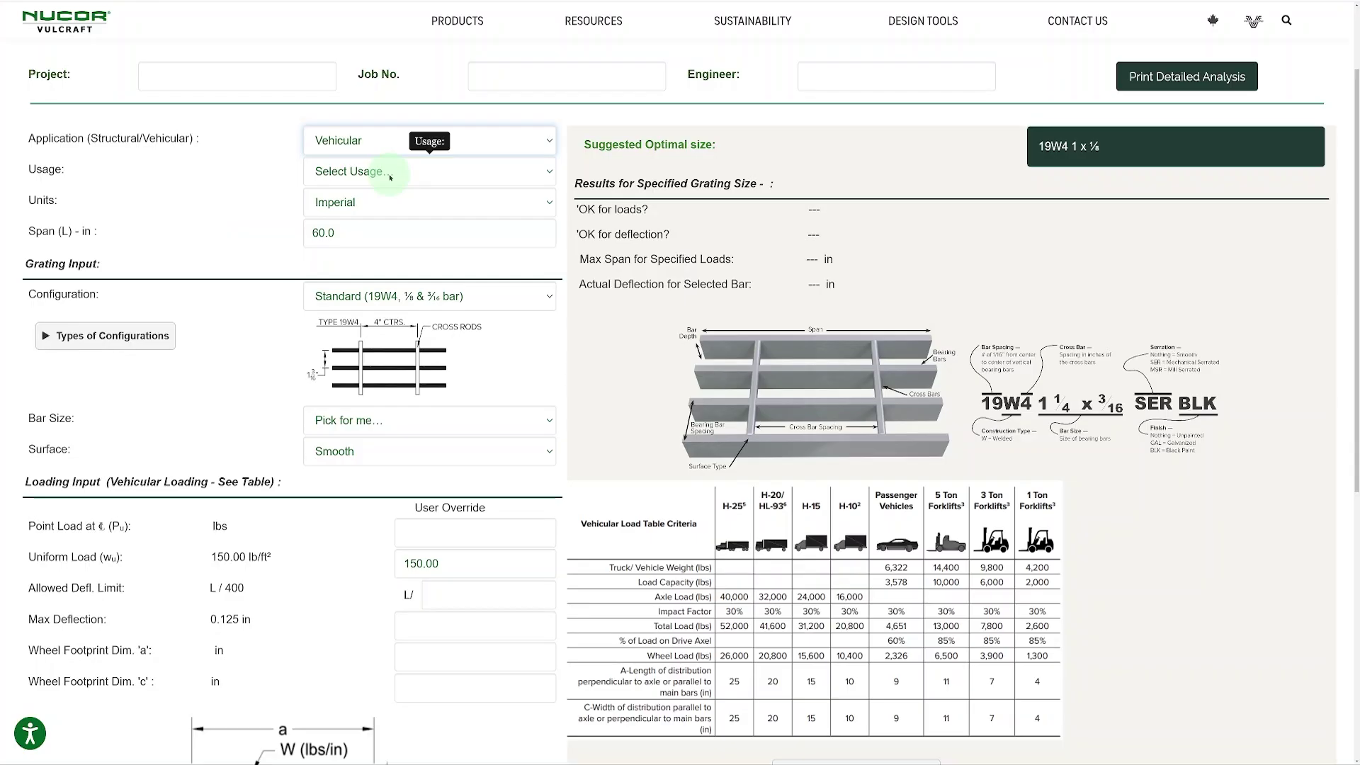
click(390, 175)
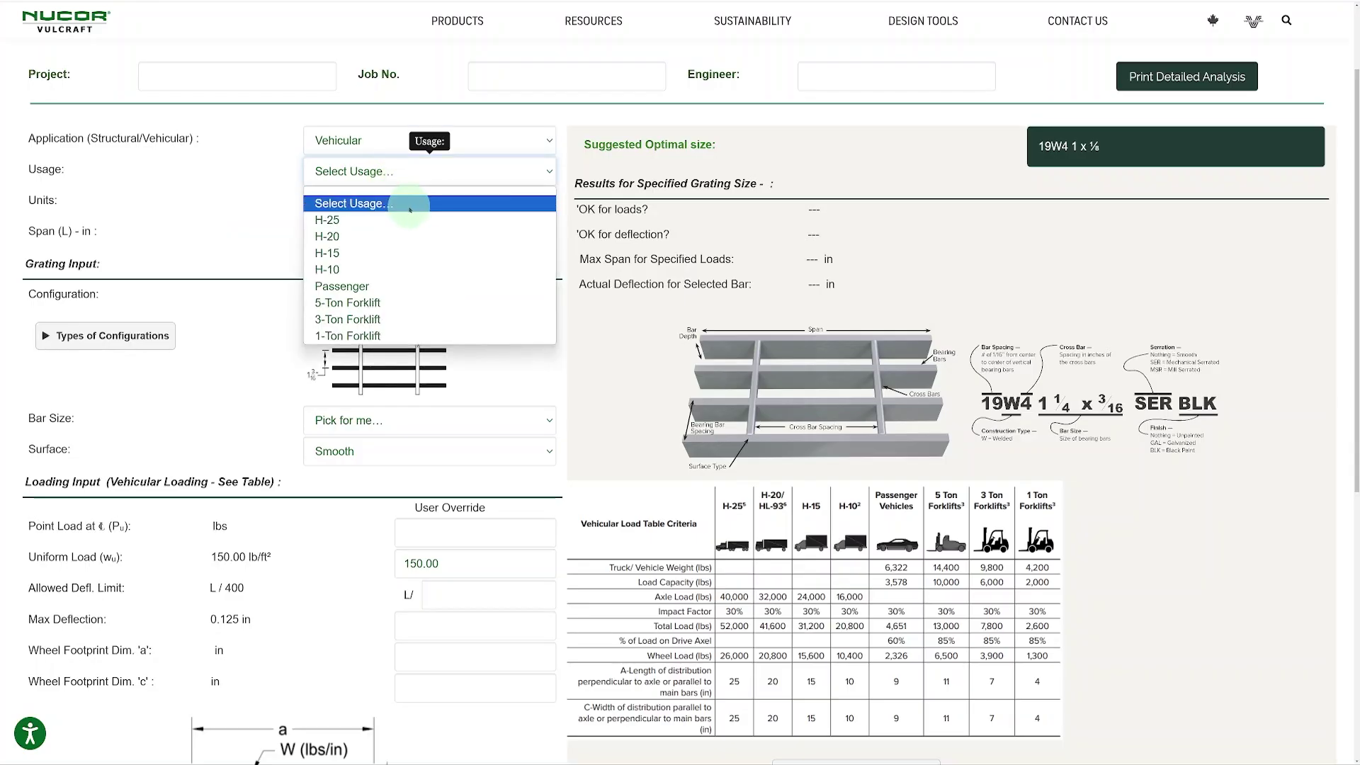
click(375, 287)
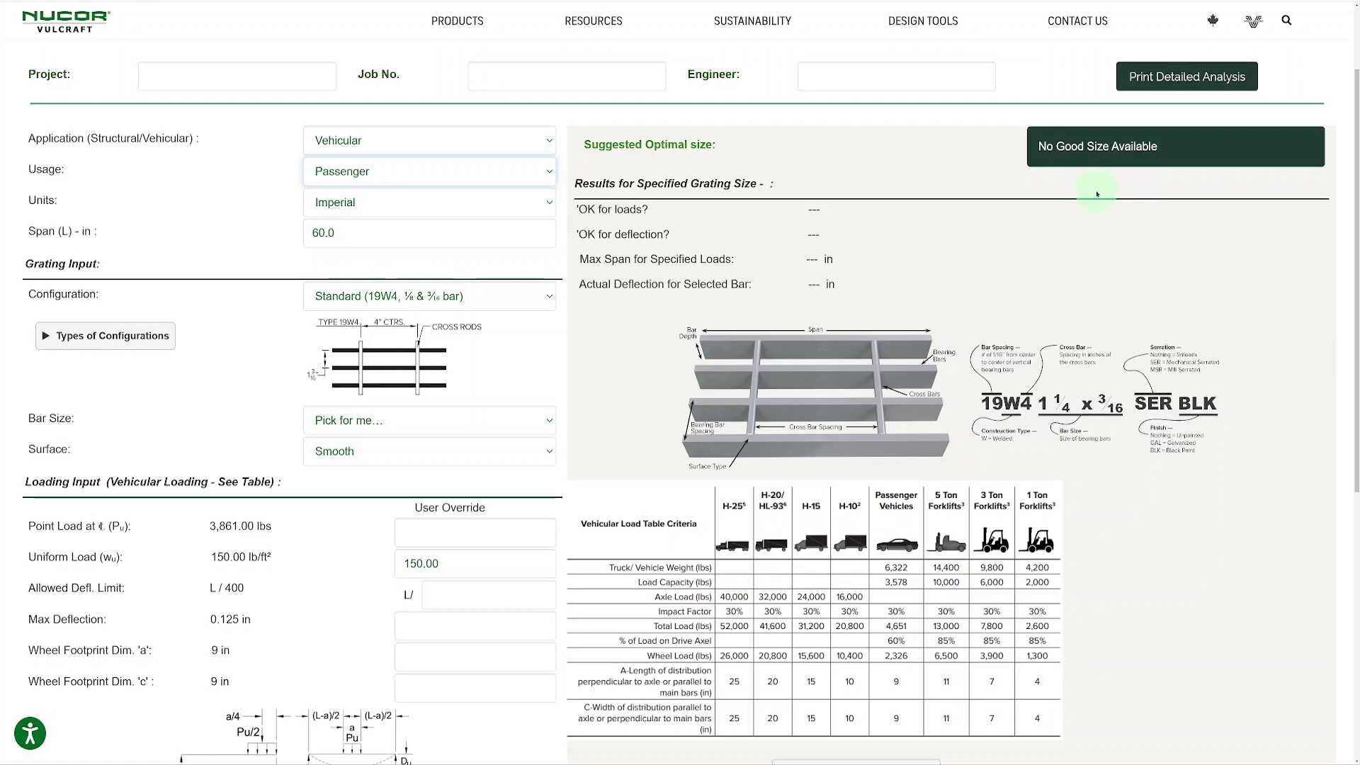
Try a span of 12 in for the passenger vehicle loading.
drag(370, 234, 237, 231)
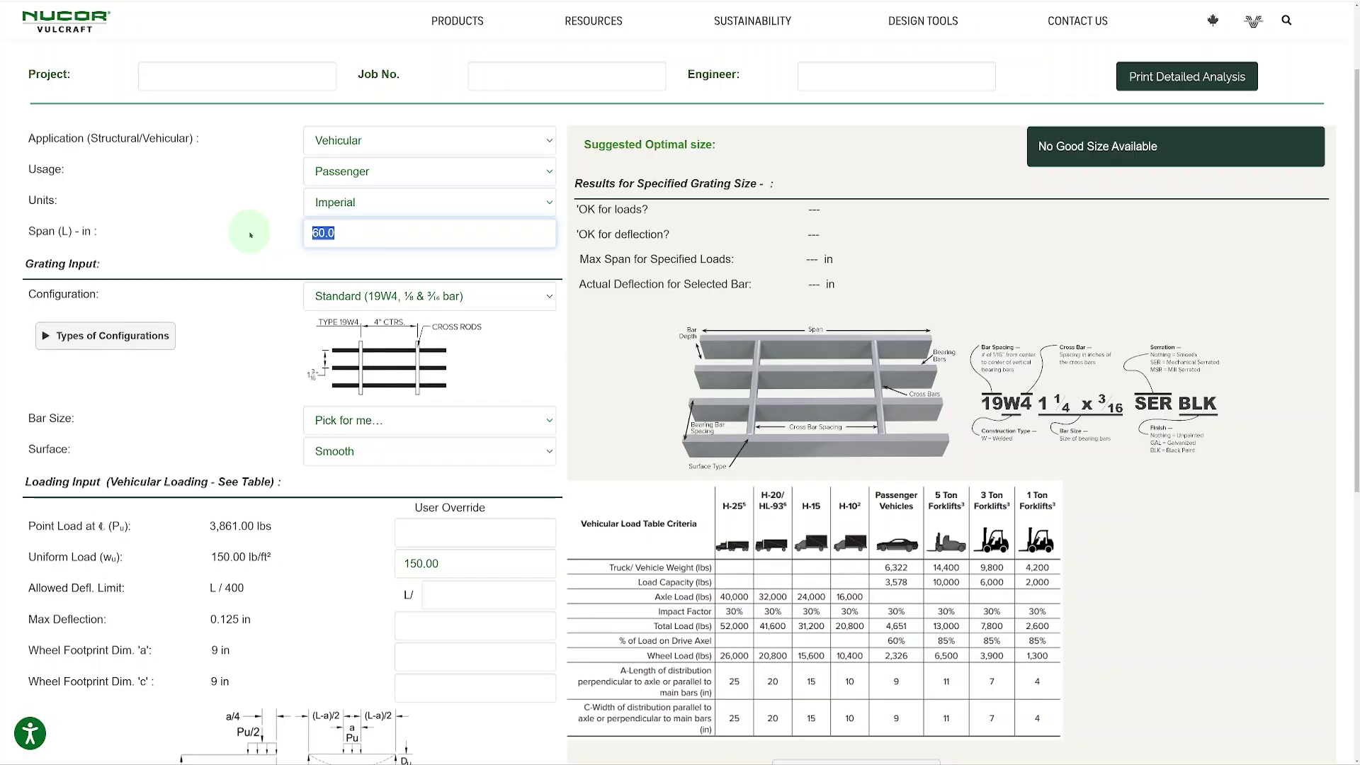
text(12.0)
key(Tab)
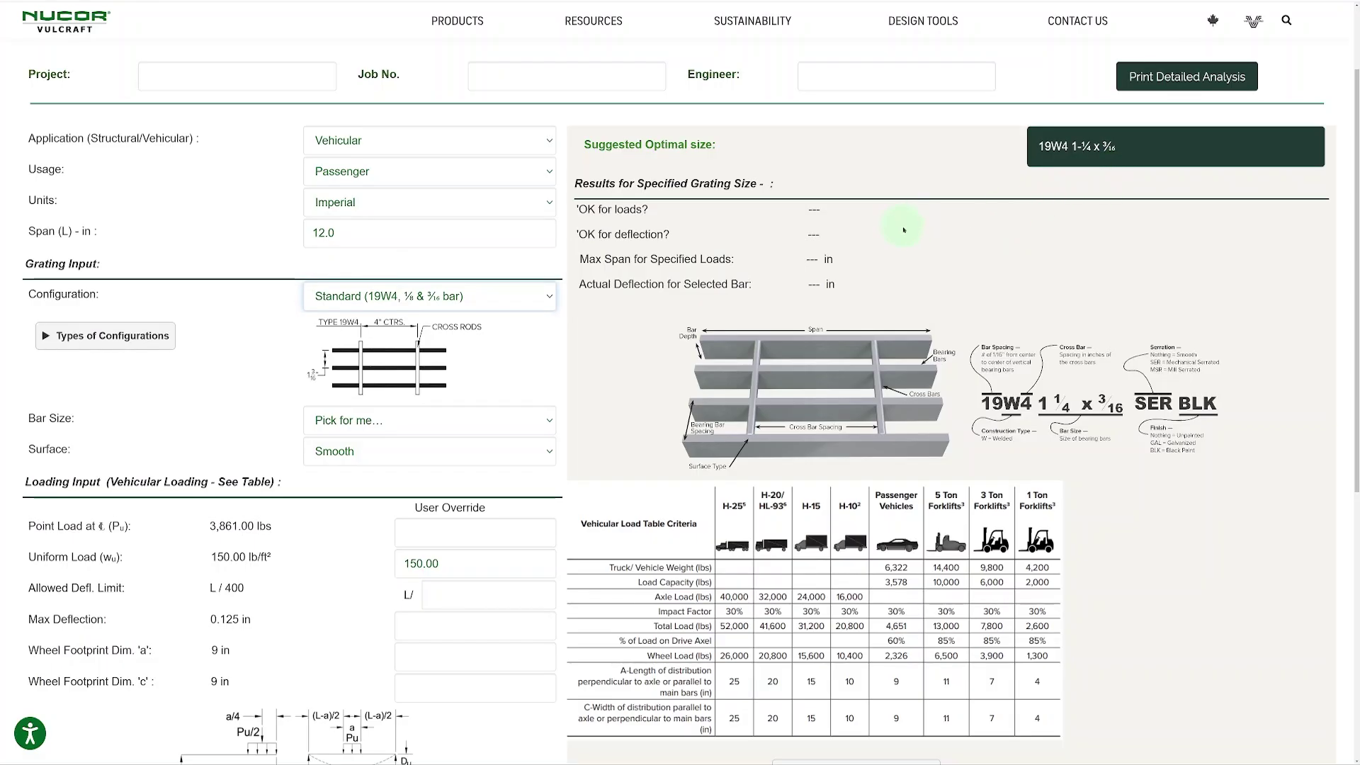
Set the span to 60 in and the configuration to Heavy-Duty (19HW4, 1/4 & 3/8 bar).
drag(410, 241, 286, 231)
text(60.0)
key(Tab)
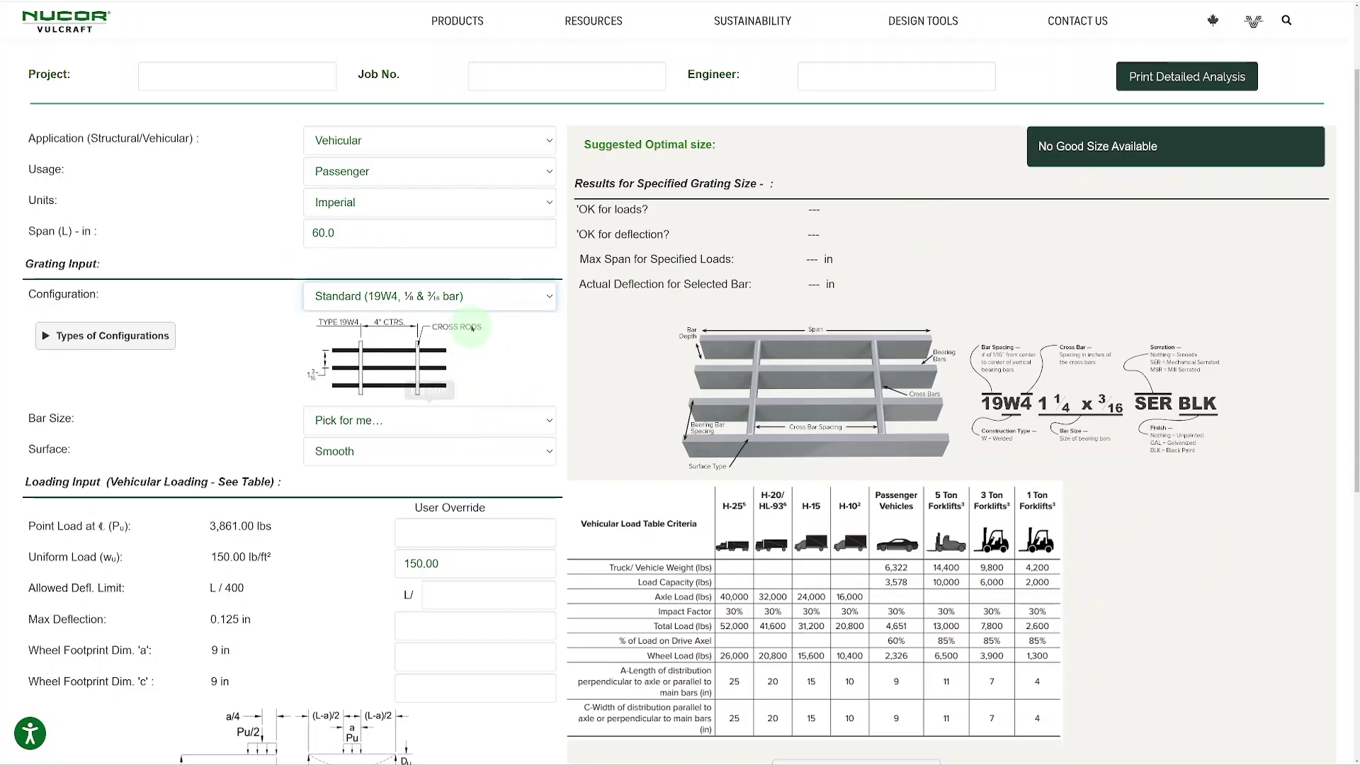
click(469, 296)
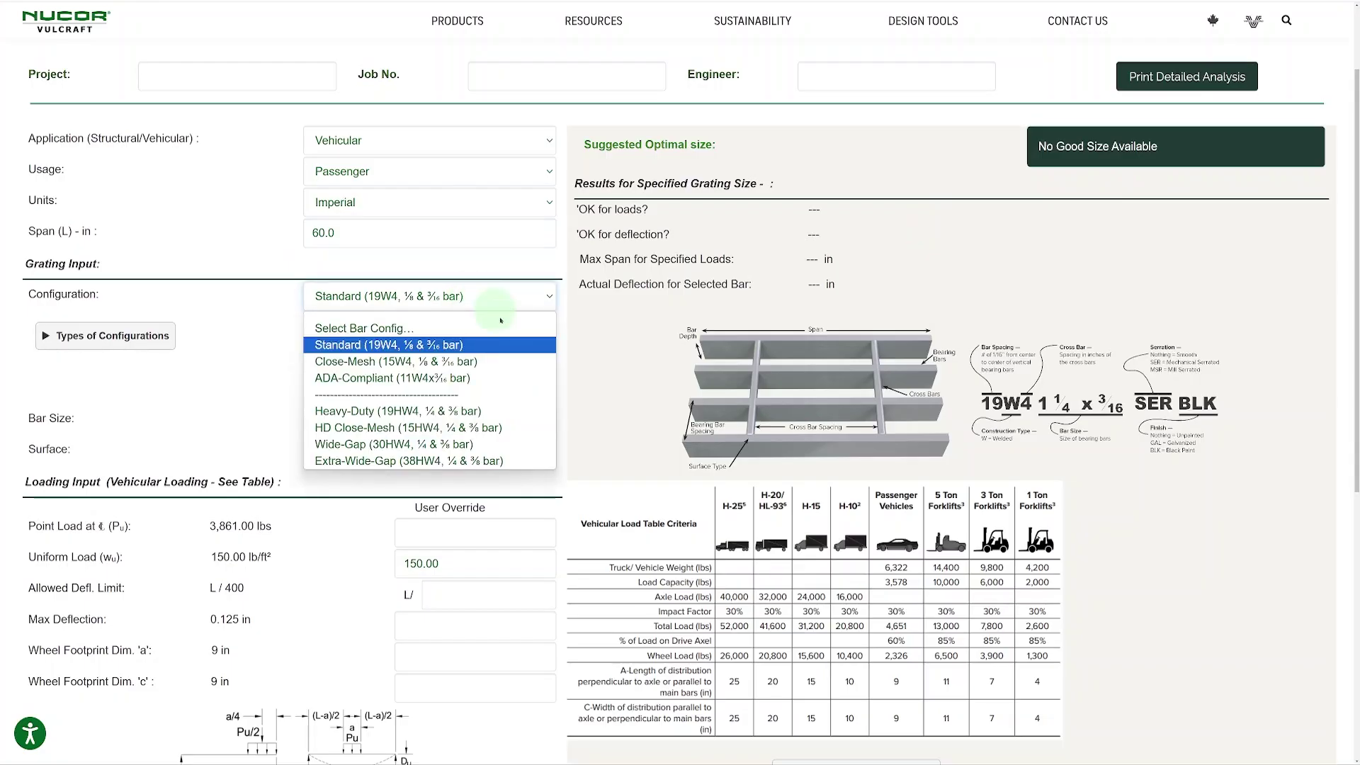
click(457, 412)
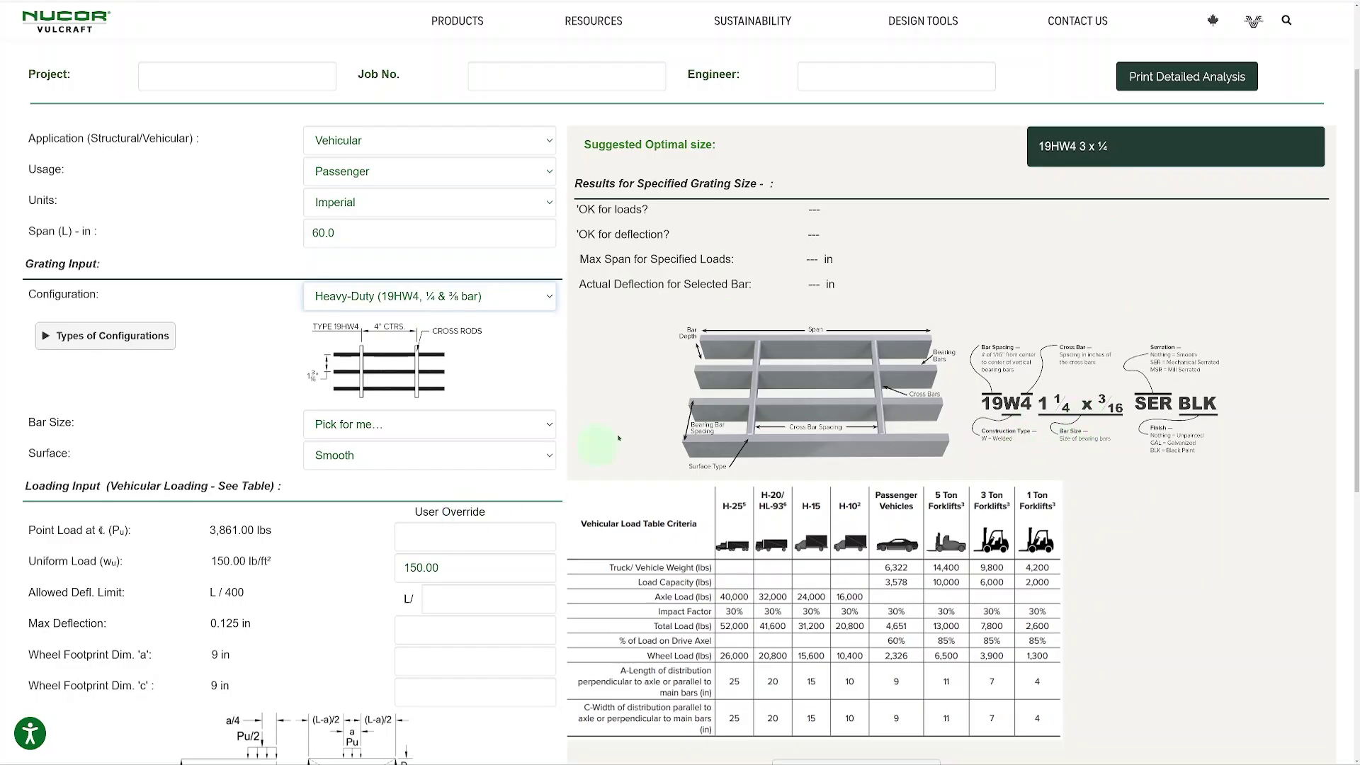
Open the Stair Tread Design calculator and set the design standard to OSHA Std.
scroll(613, 379, up, 1)
scroll(610, 373, up, 1)
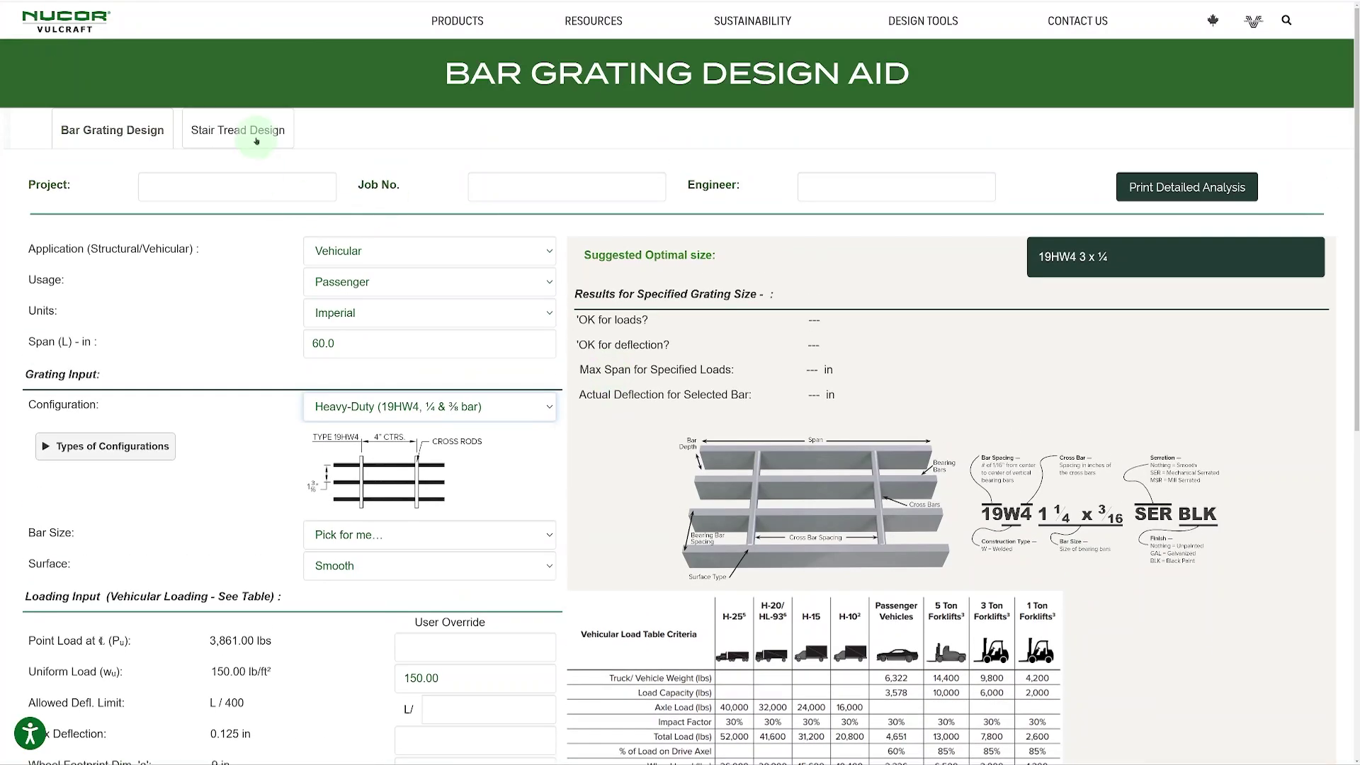
click(257, 141)
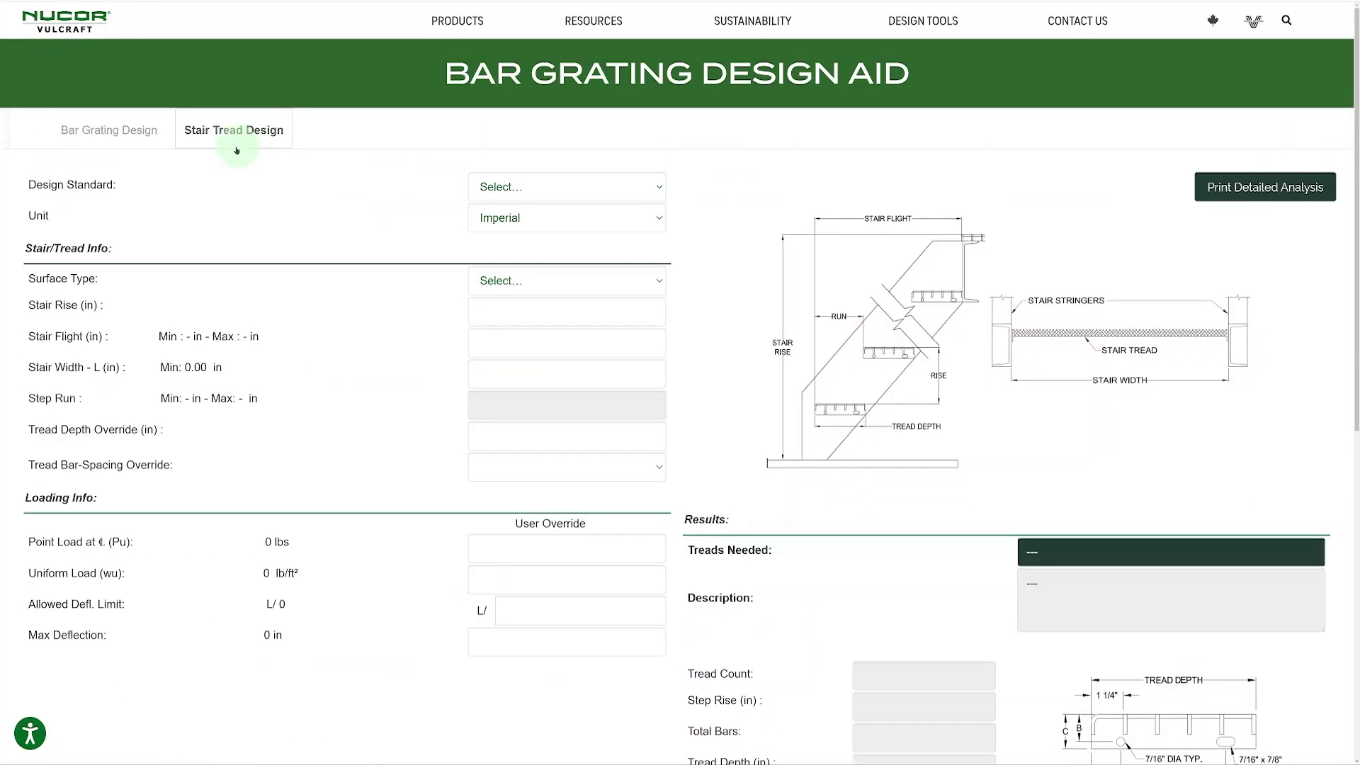
click(605, 182)
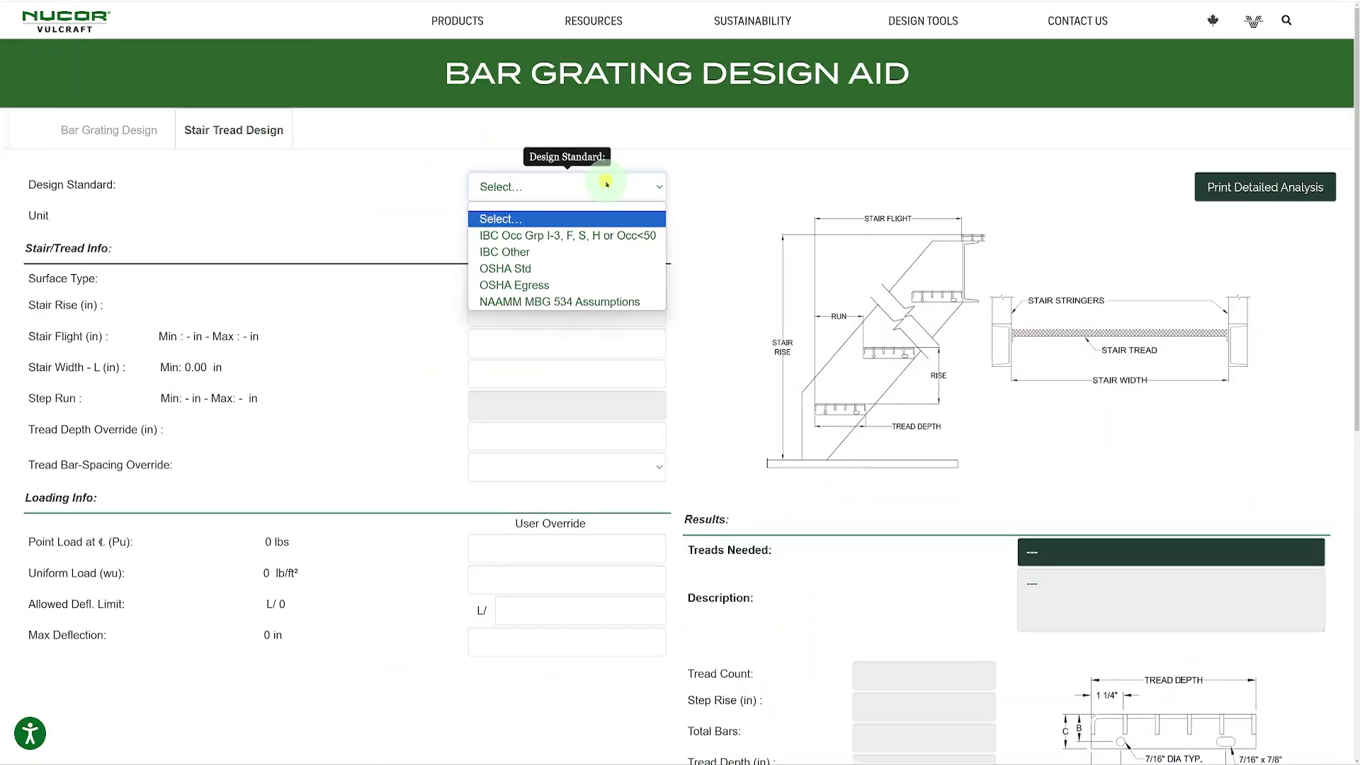
click(564, 267)
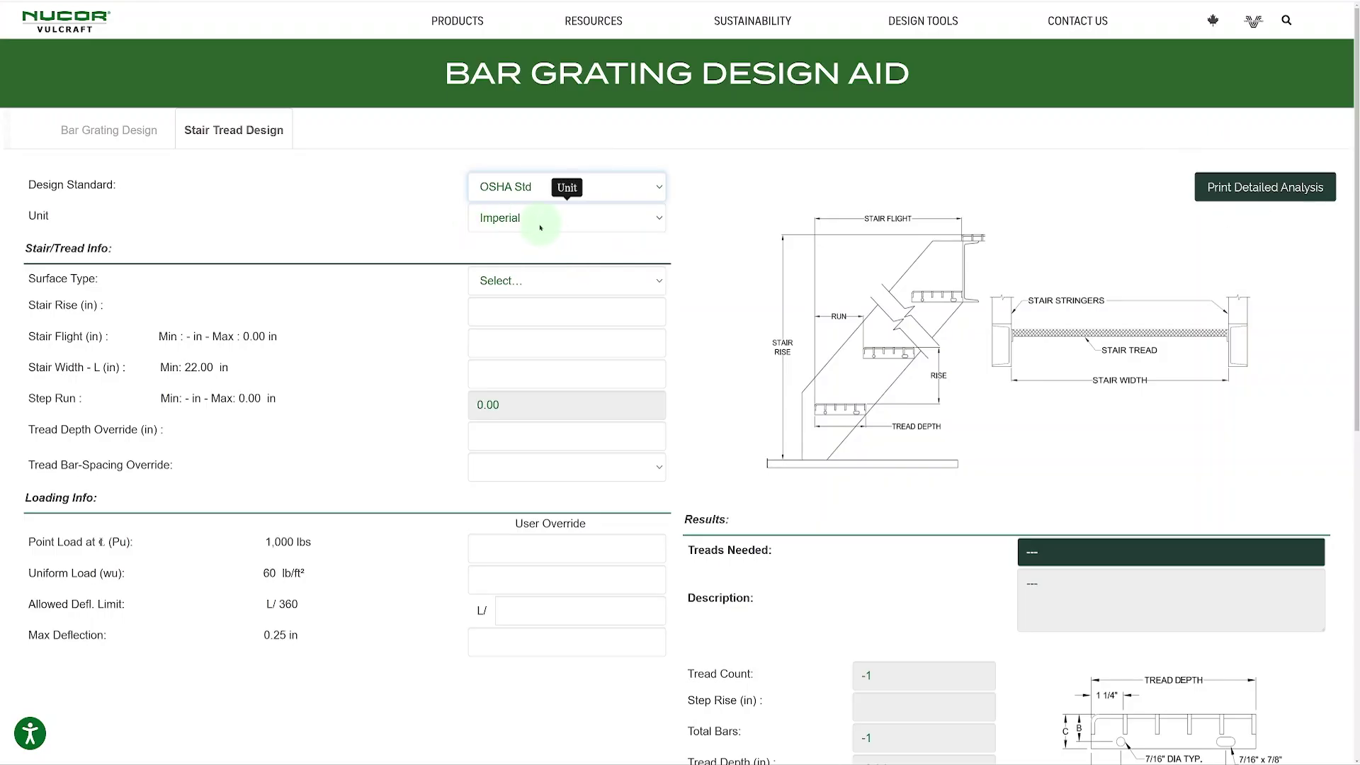
Set the stair tread surface type to Smooth and the stair rise to 60 in.
click(564, 281)
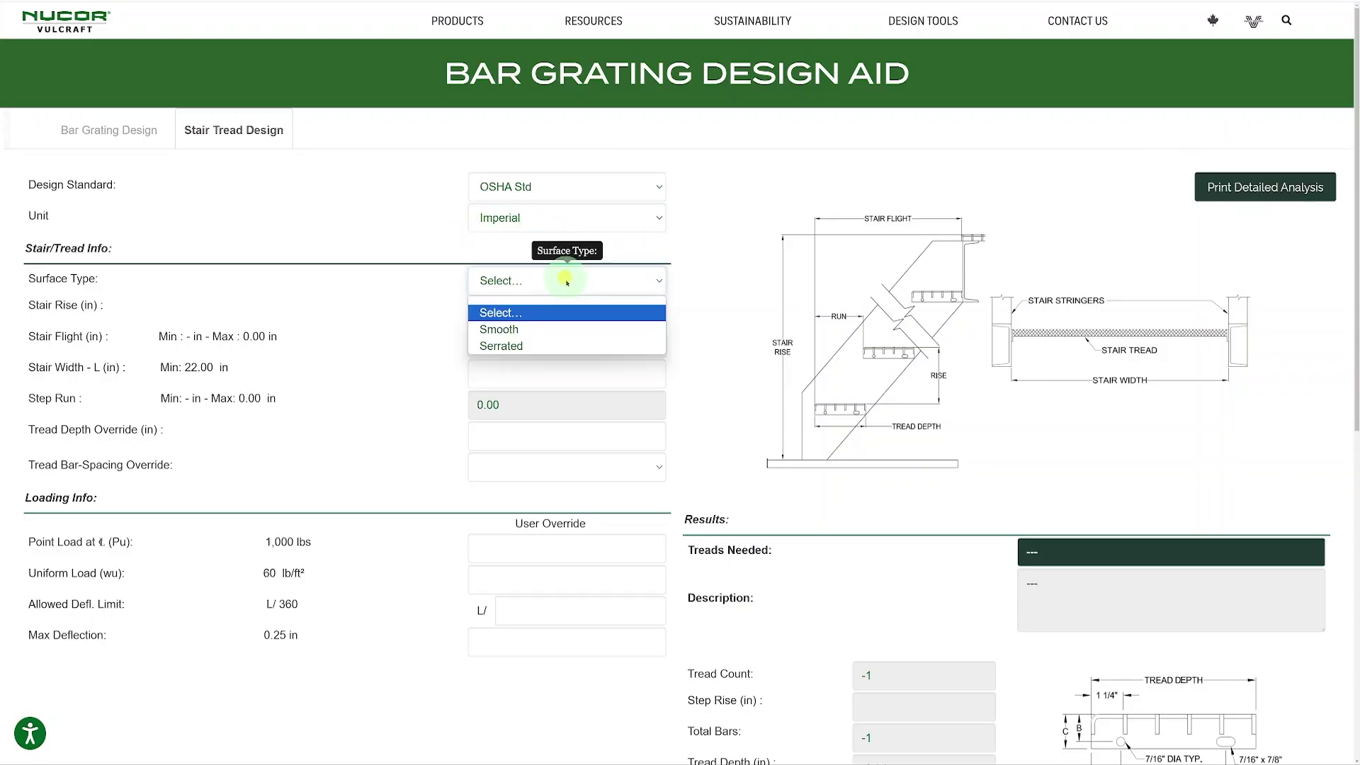
click(545, 329)
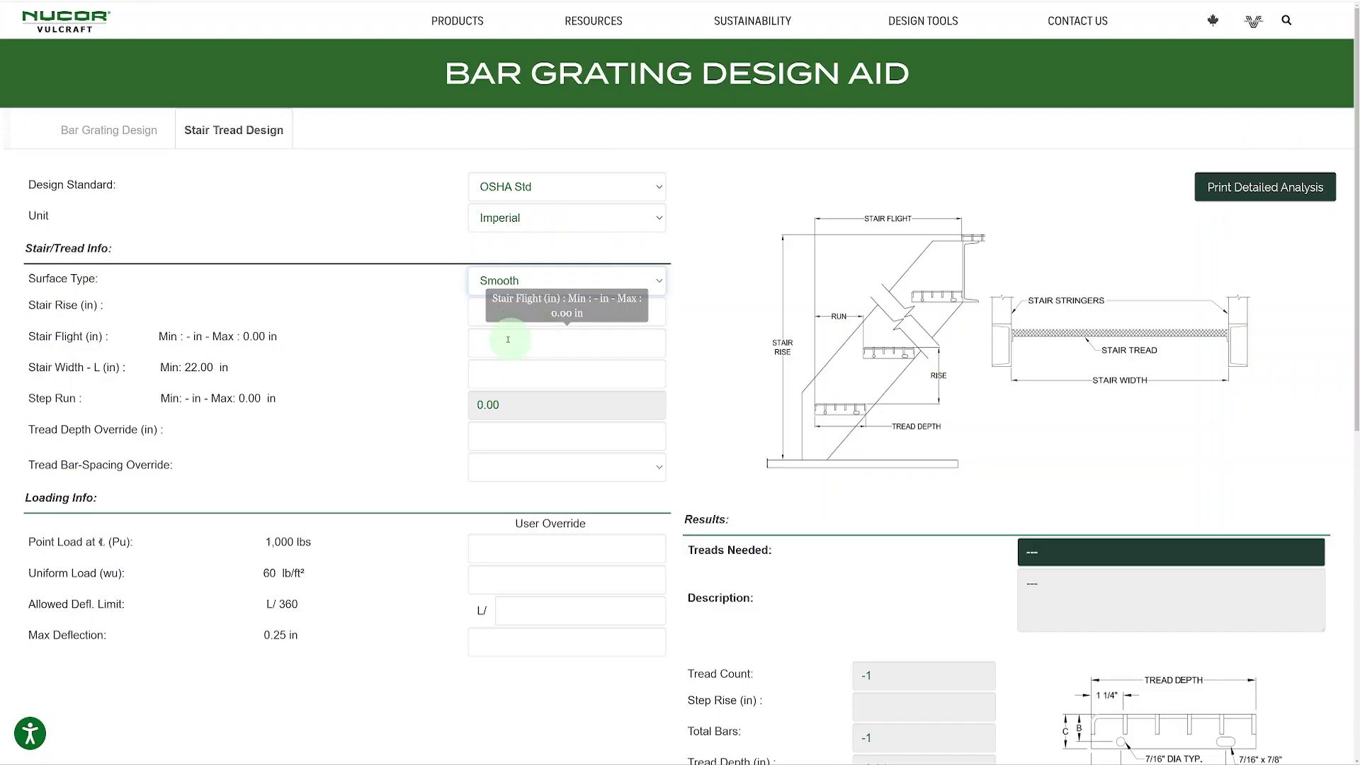
click(532, 316)
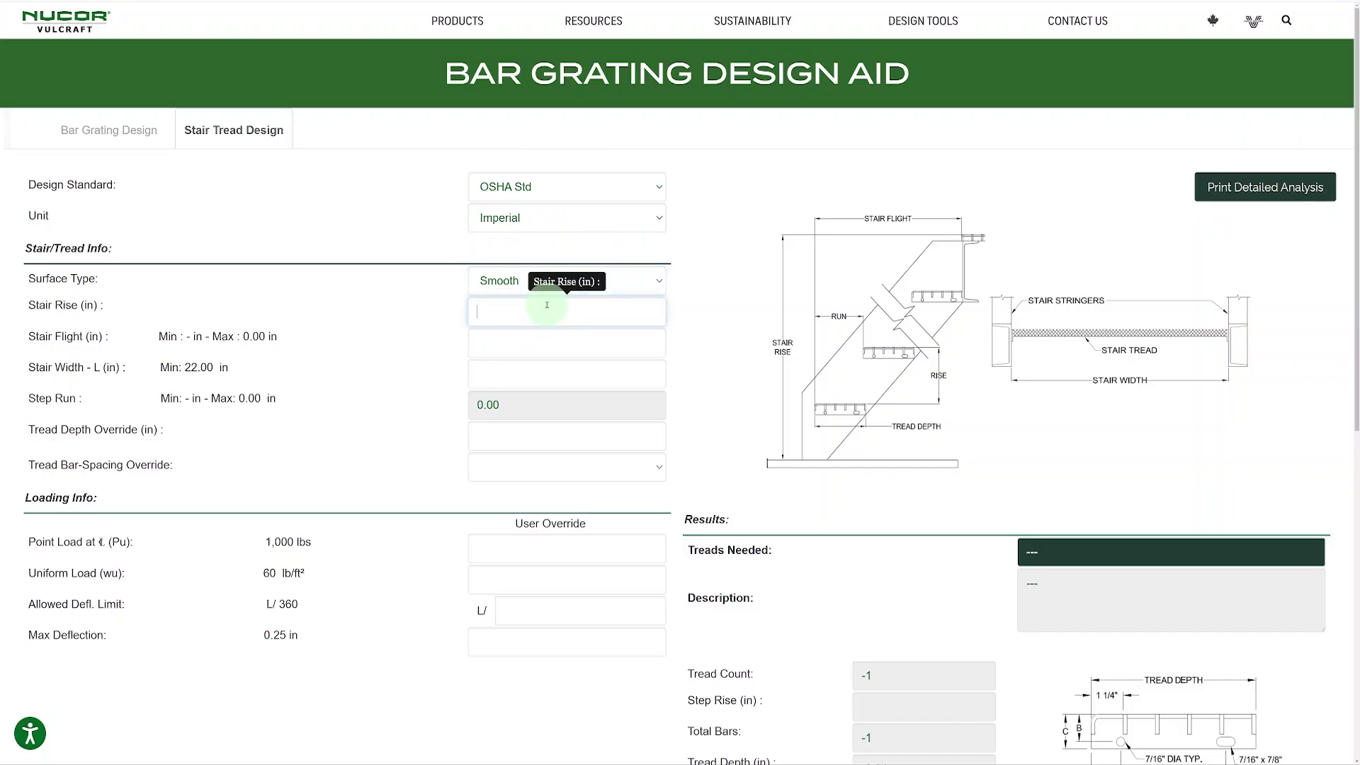
text(60)
key(Tab)
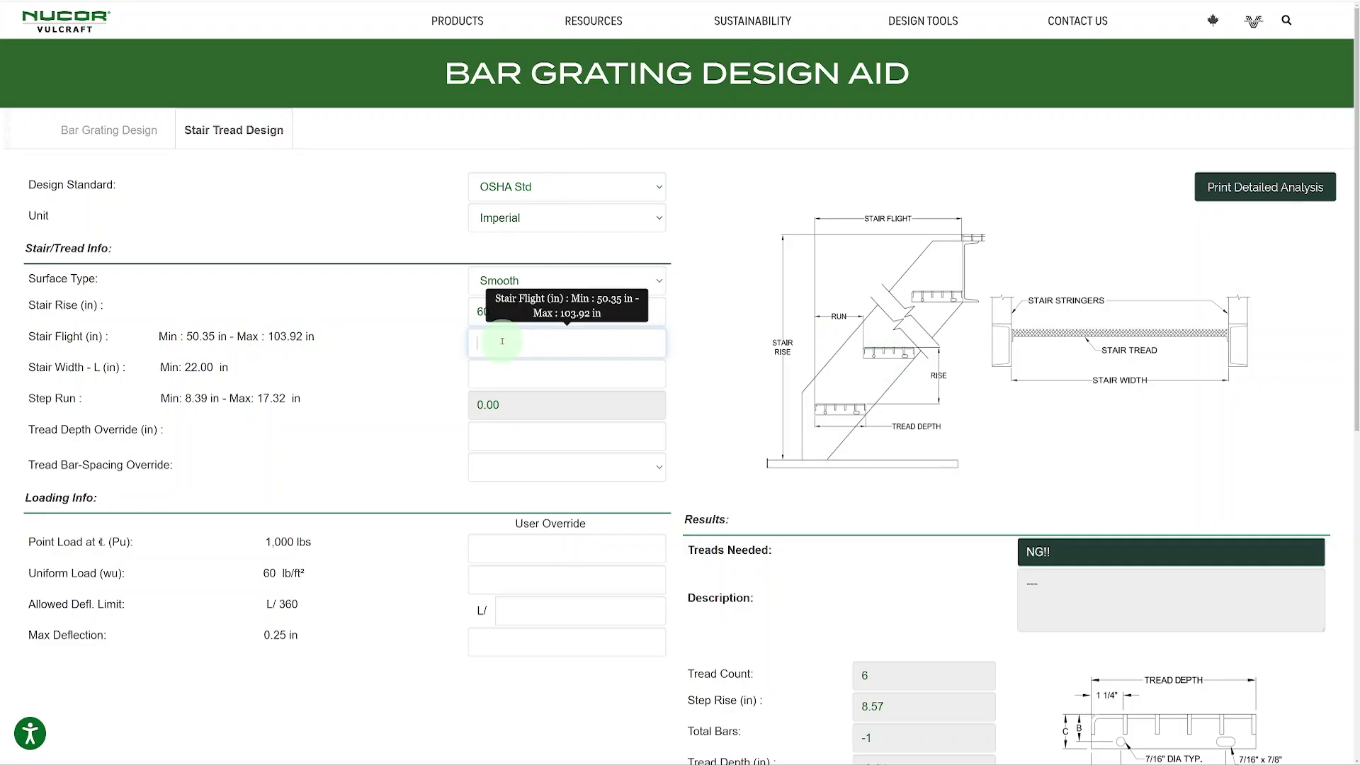
Set the stair flight to 60 in and the stair width to 30 in.
key(Tab)
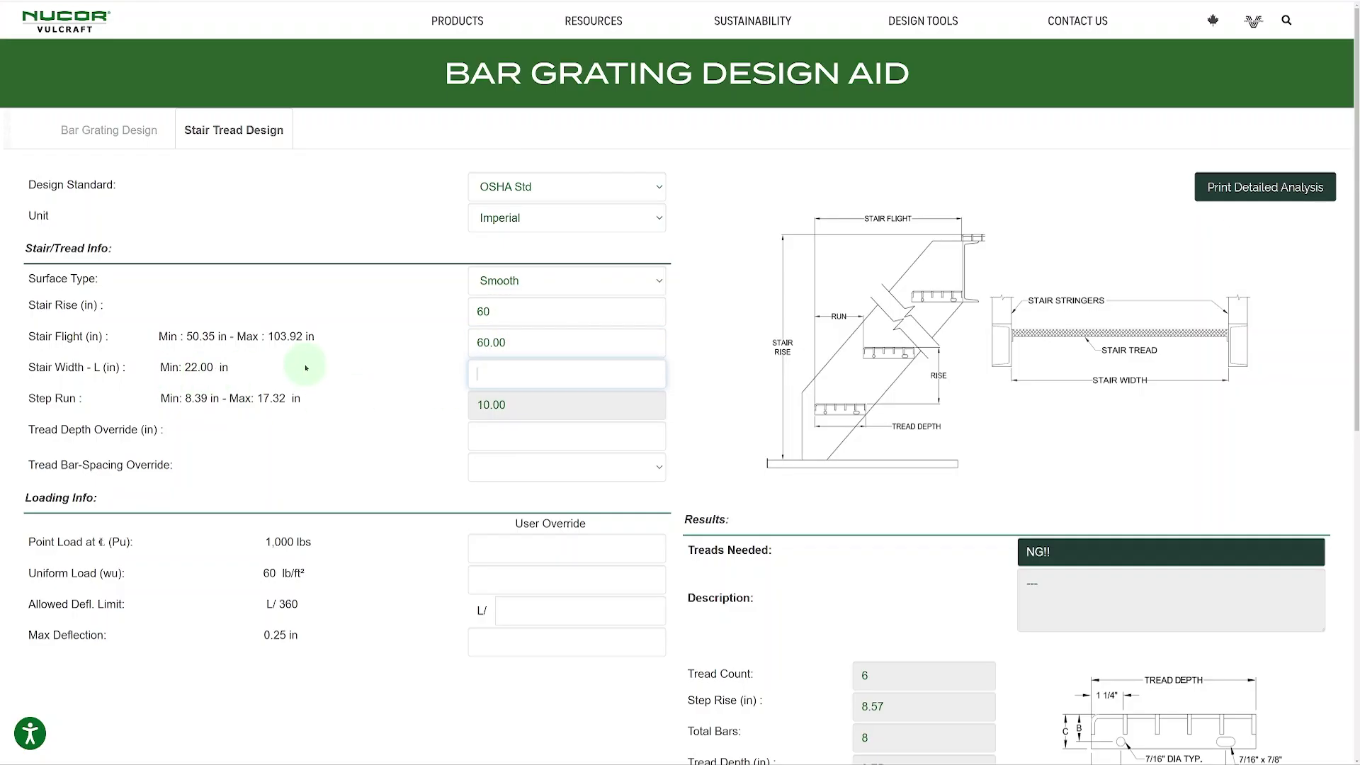
key(Tab)
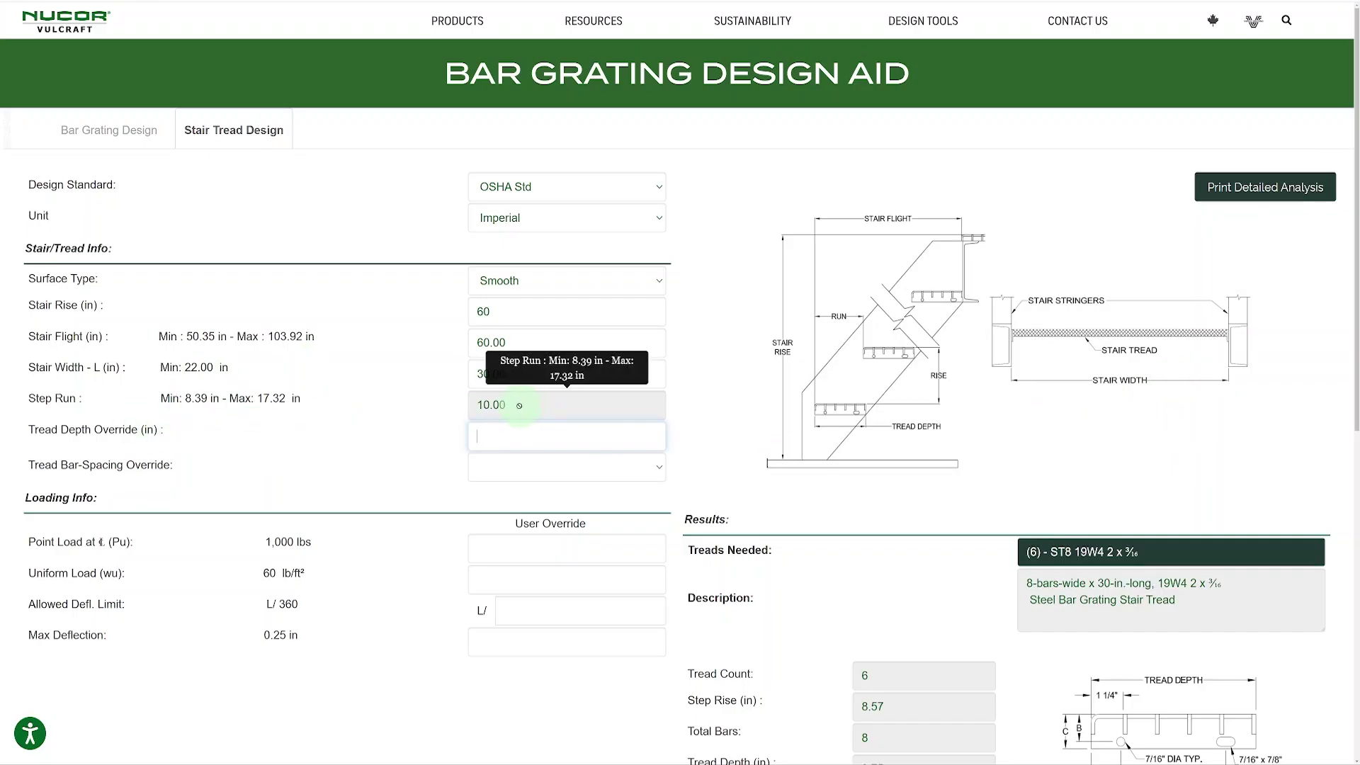
Try a stair flight of 70 in for the OSHA stair tread.
key(shift+Tab)
key(shift+Tab)
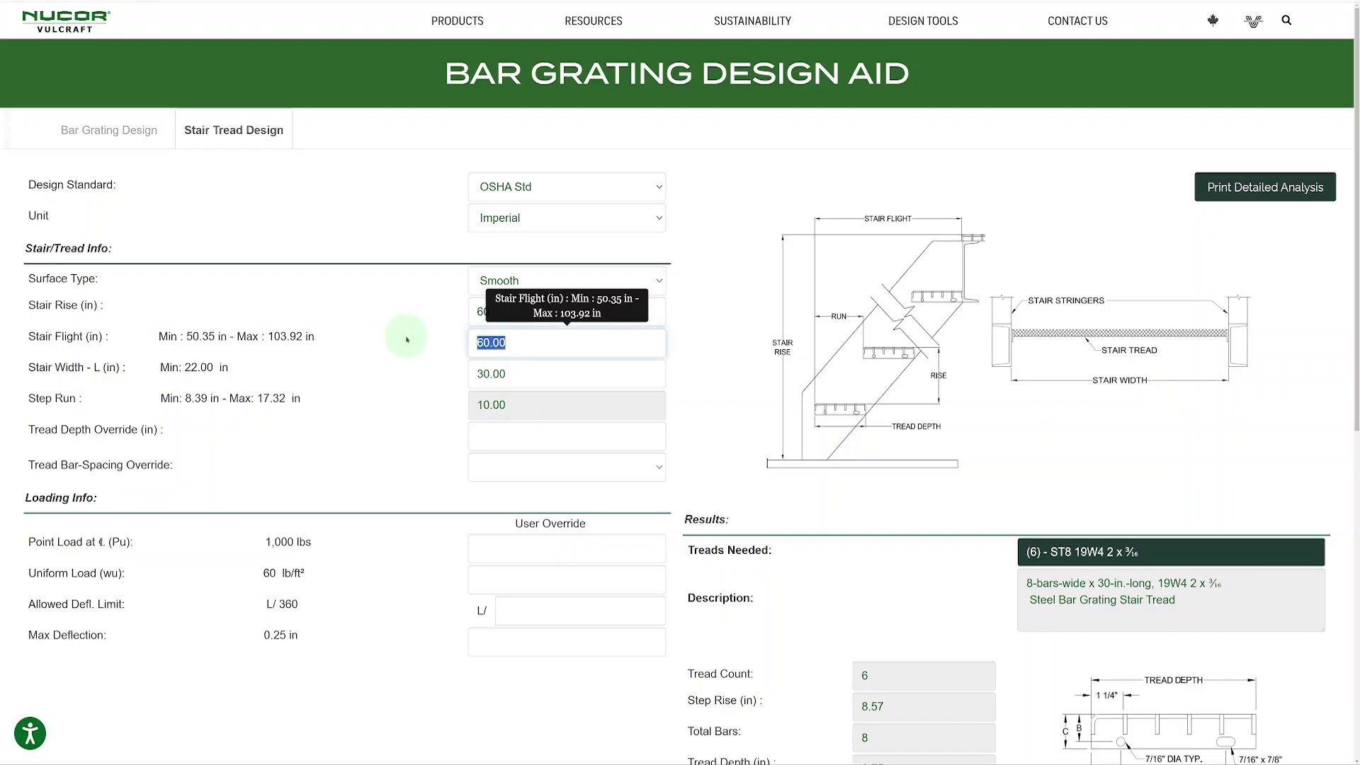
text(70)
key(Tab)
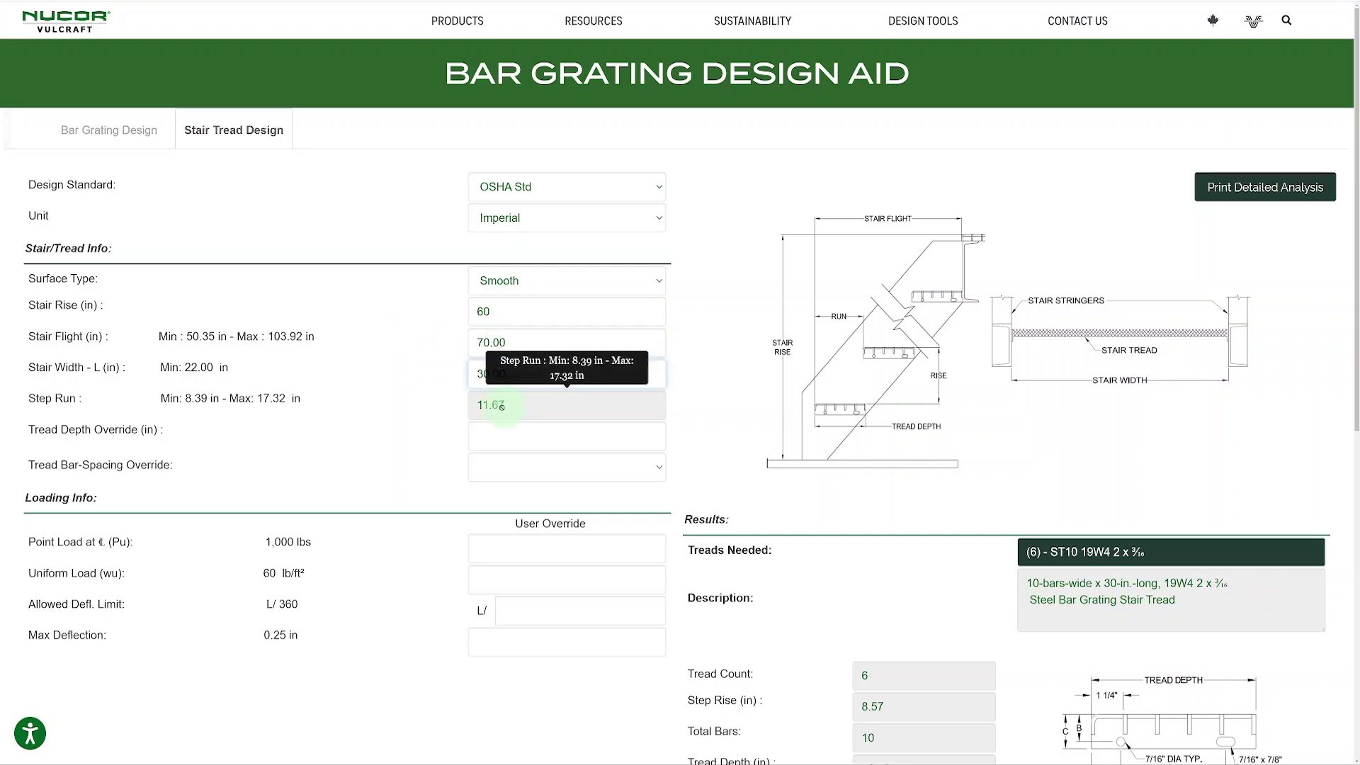
Set the stair flight back to 60 in.
key(shift+Tab)
text(60)
key(Tab)
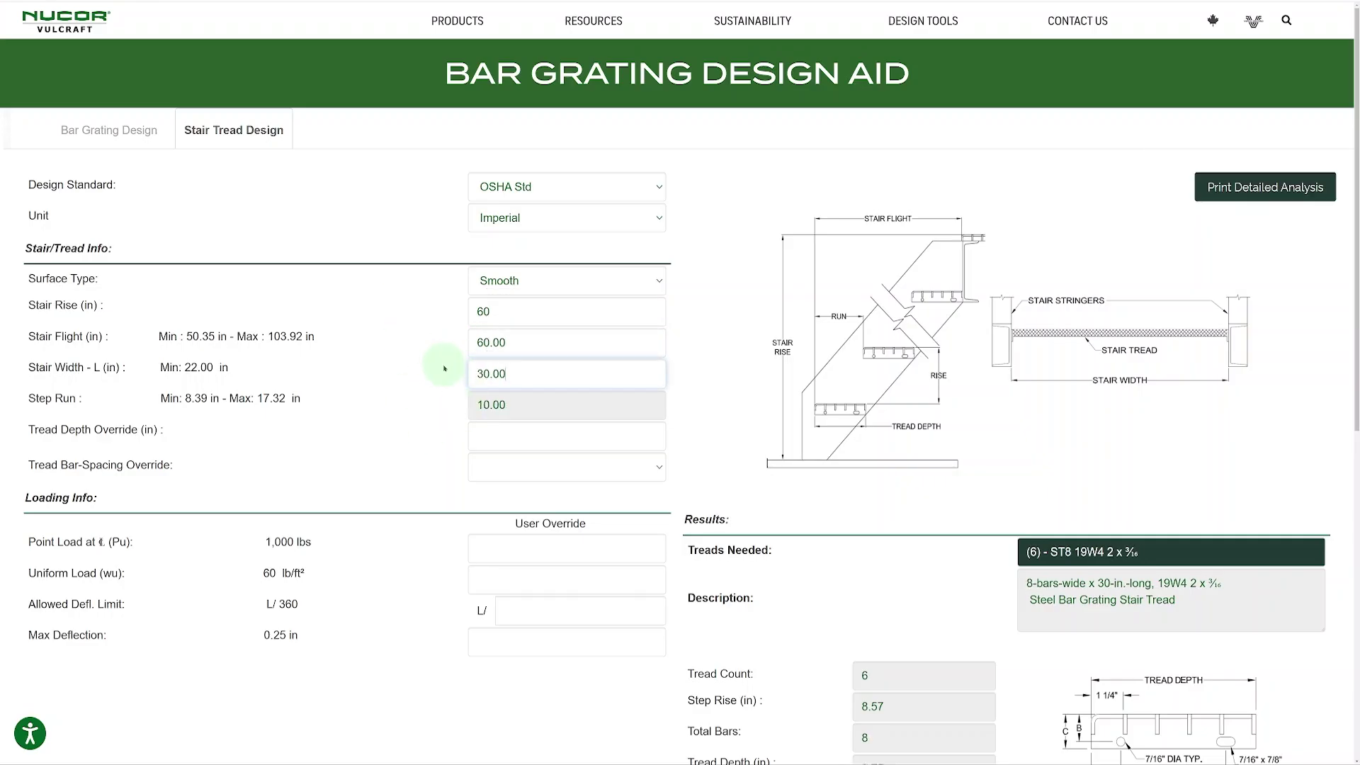
Review the tread results and dimensions and change the design standard to IBC Occ Grp I-3, F, S, H or Occ<50.
scroll(914, 482, down, 2)
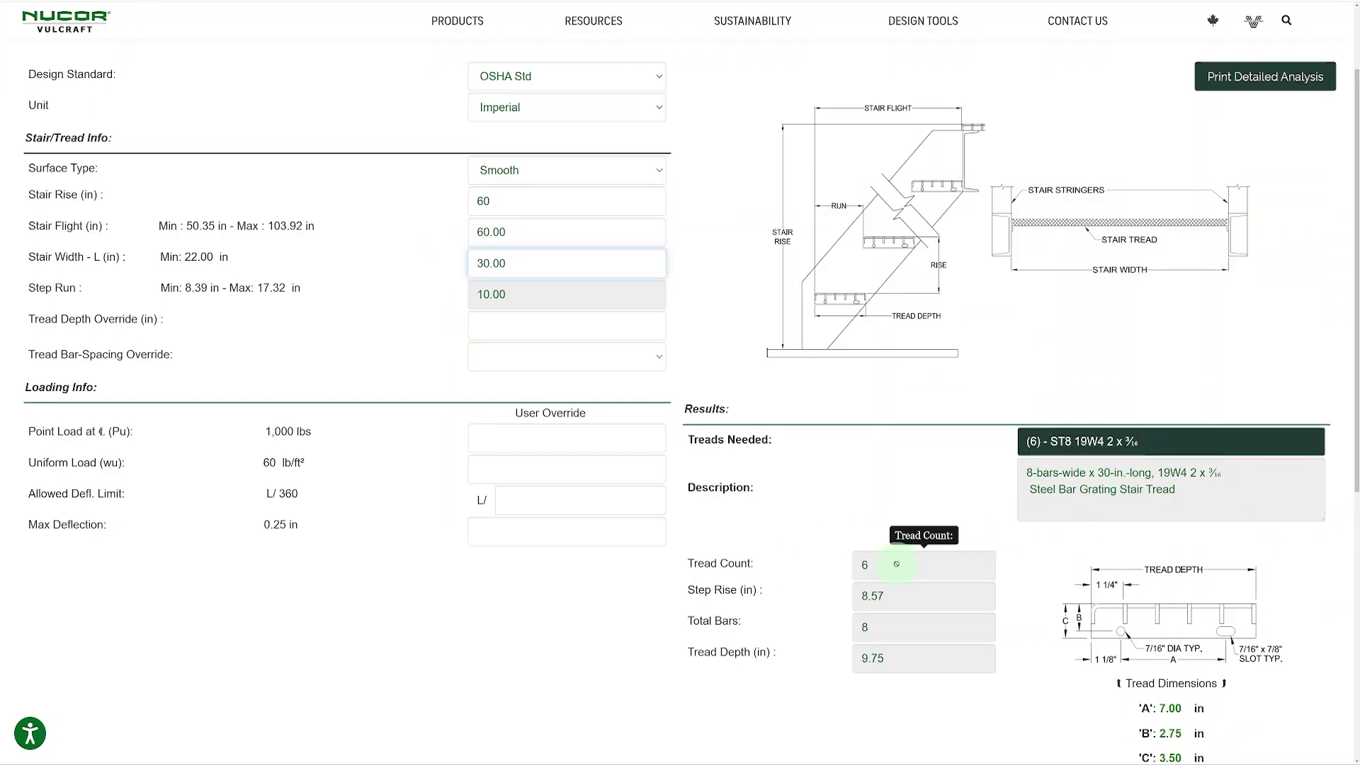
scroll(1044, 630, down, 1)
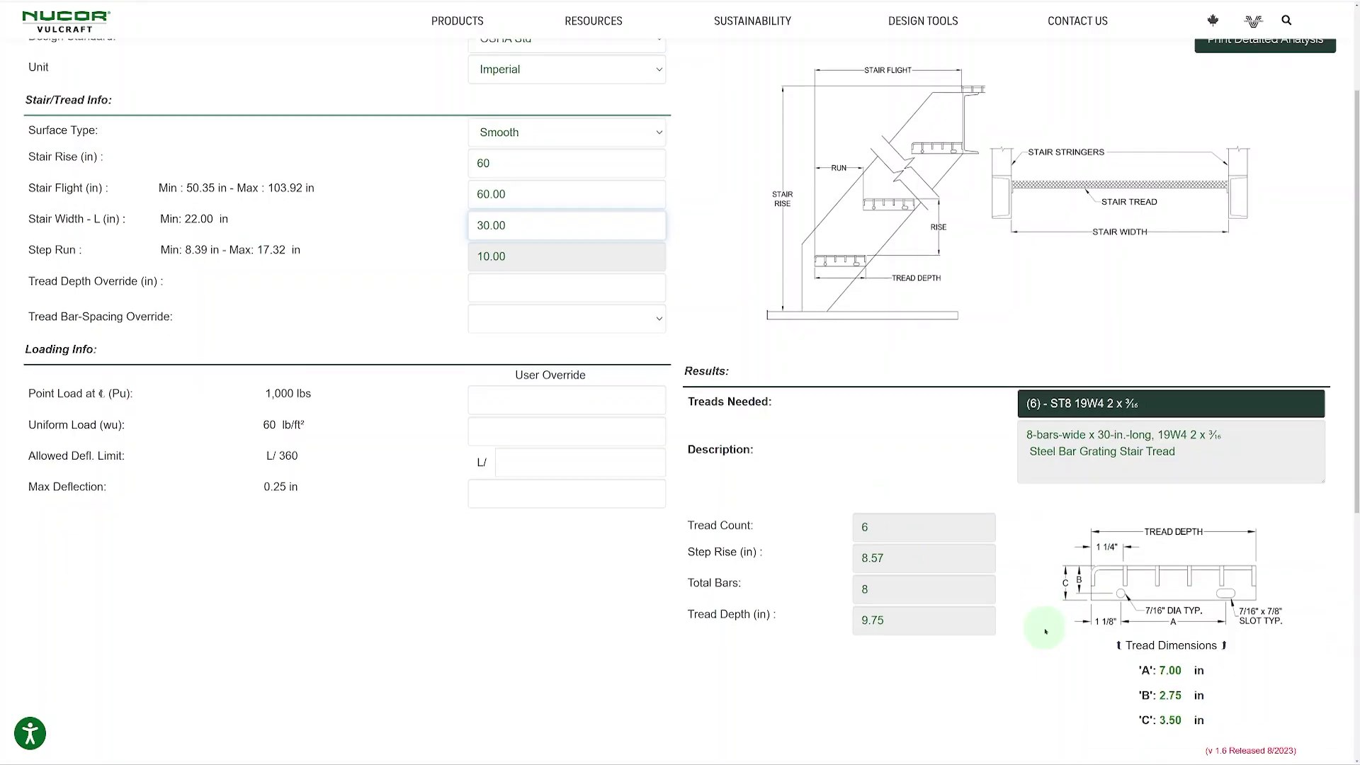
scroll(674, 151, up, 2)
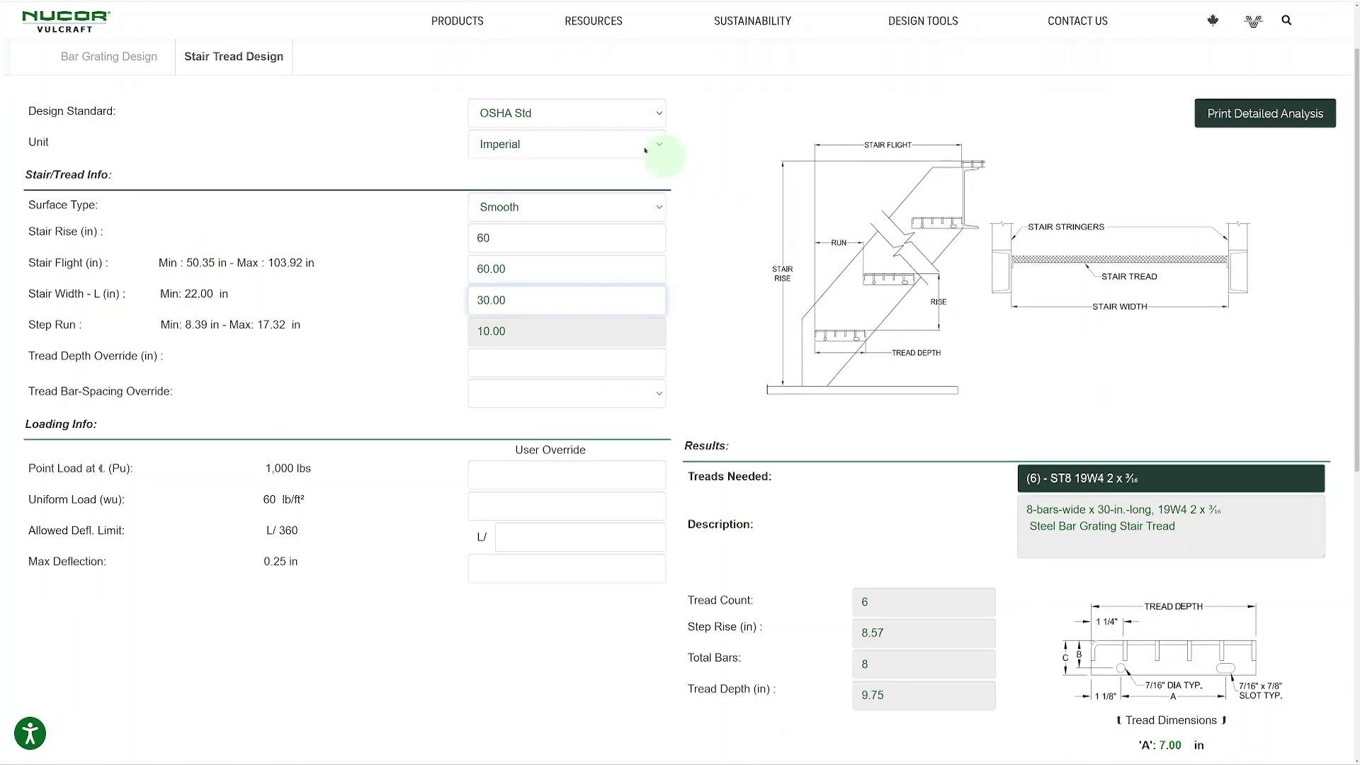
click(629, 113)
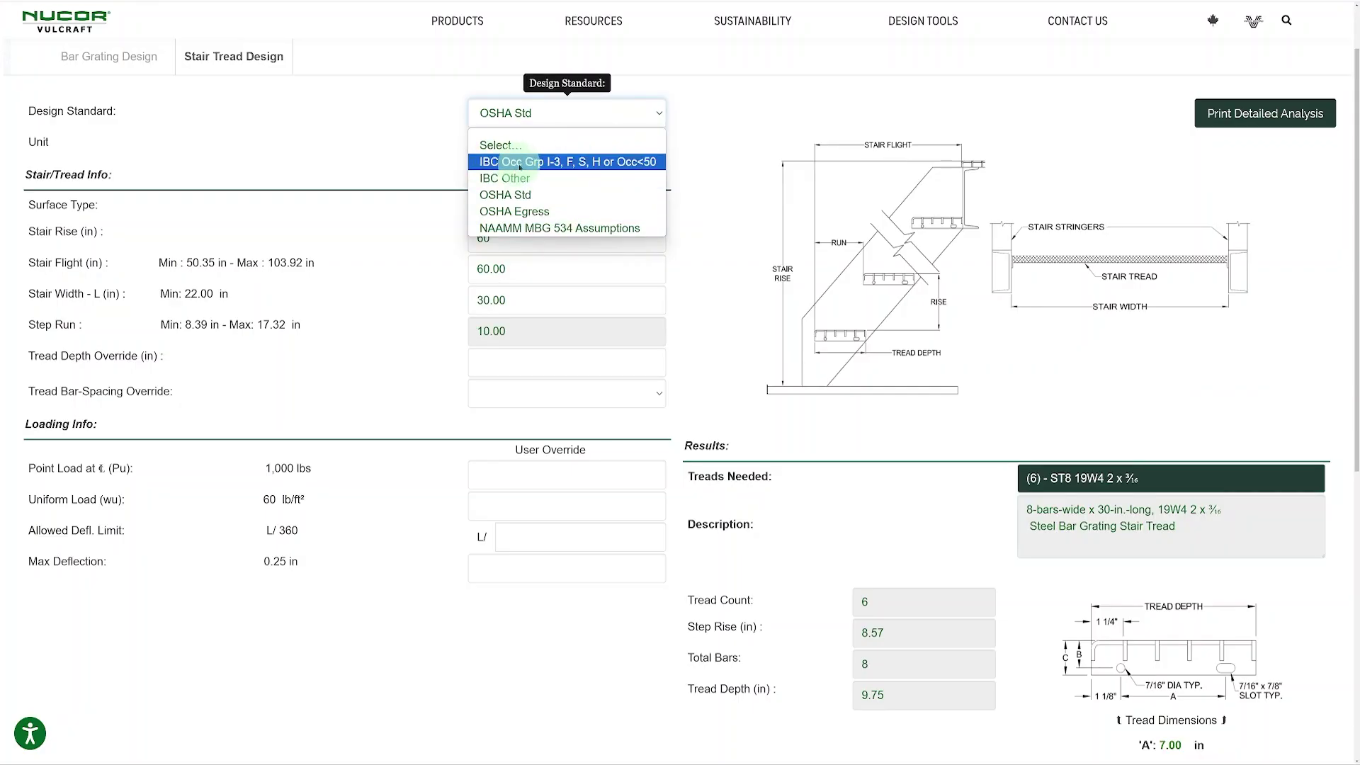
click(521, 162)
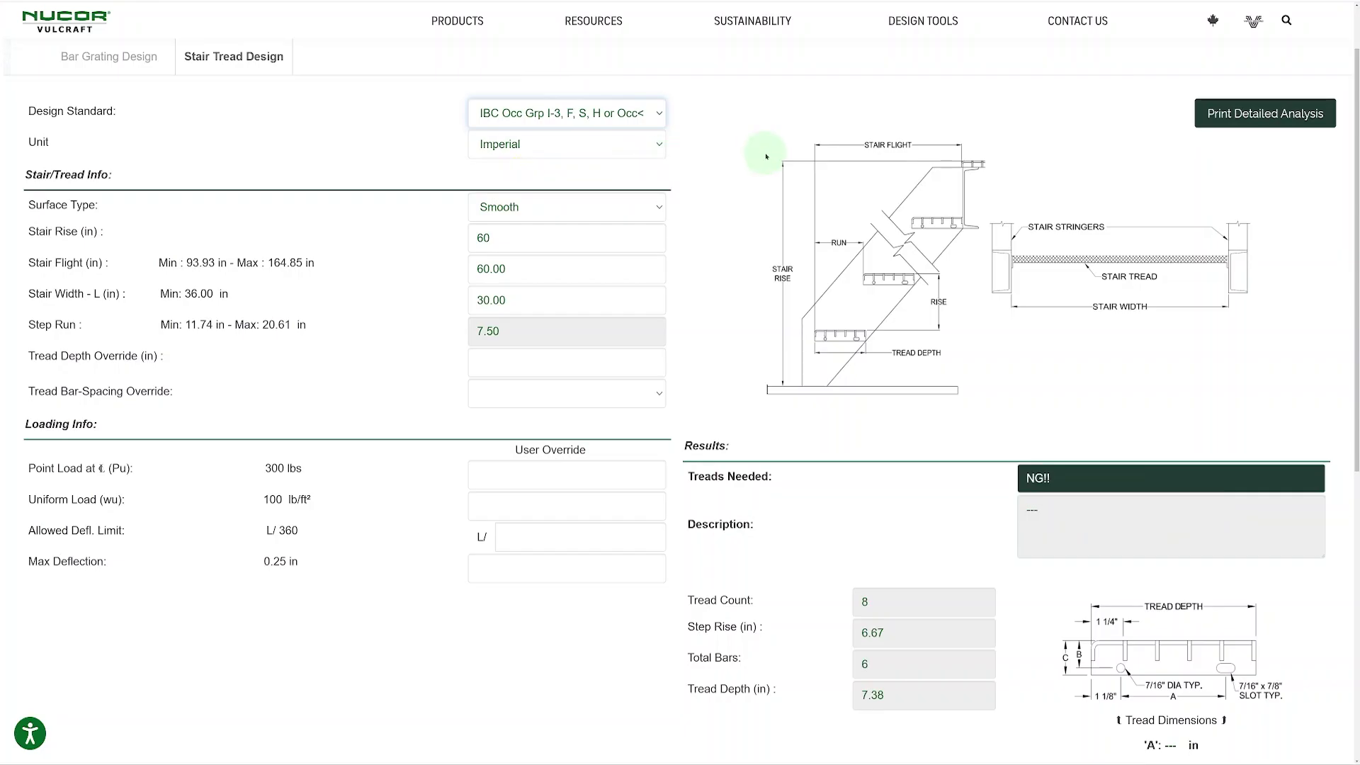